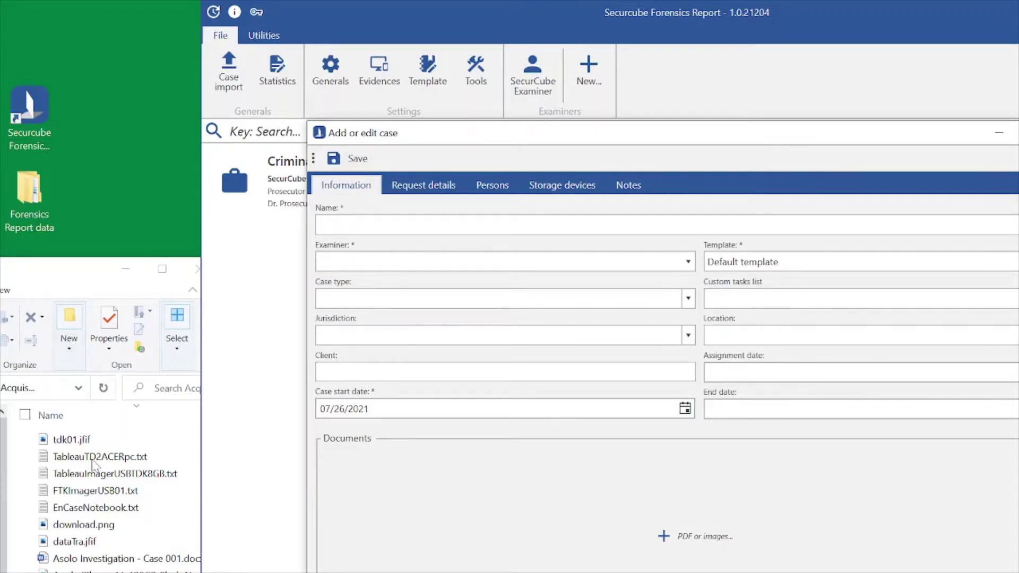
pyautogui.click(688, 262)
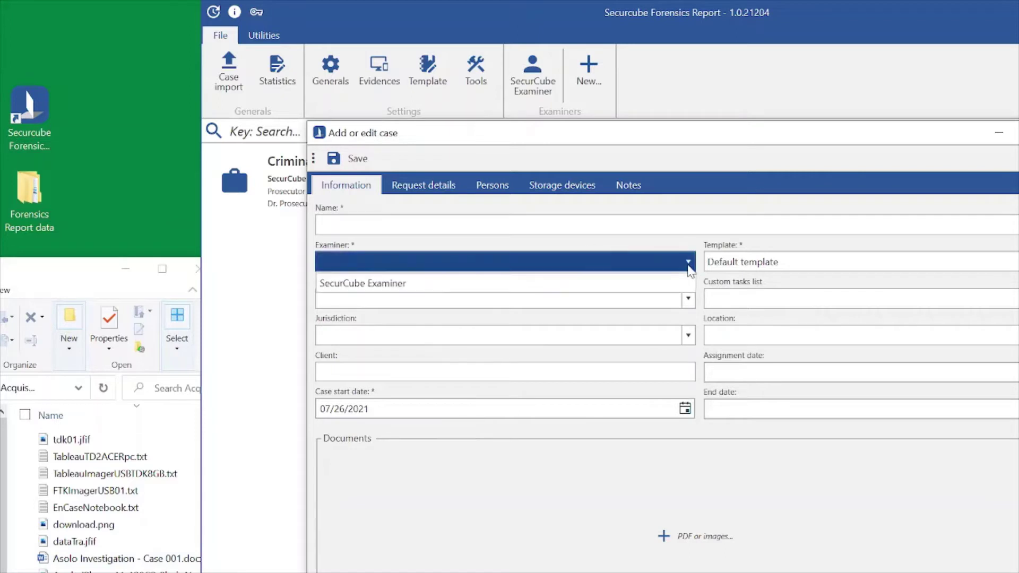
pyautogui.click(689, 268)
pyautogui.click(689, 262)
pyautogui.click(689, 263)
pyautogui.click(688, 298)
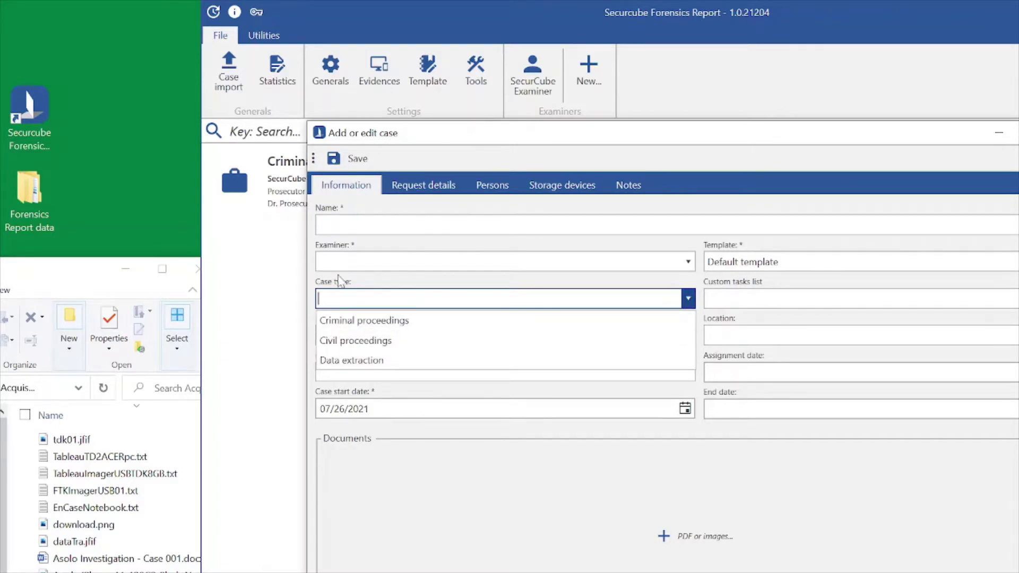
pyautogui.click(455, 287)
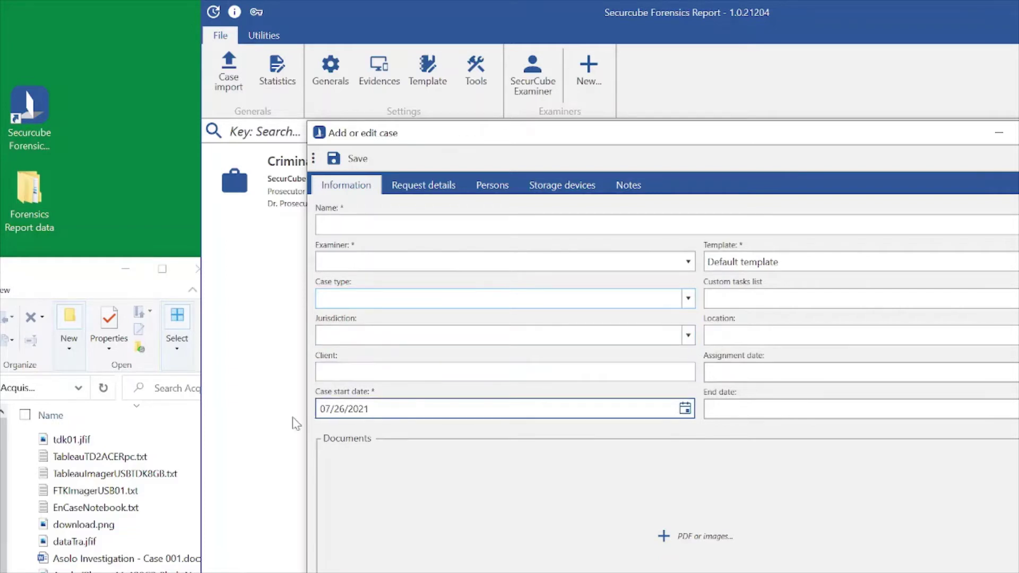
pyautogui.click(896, 262)
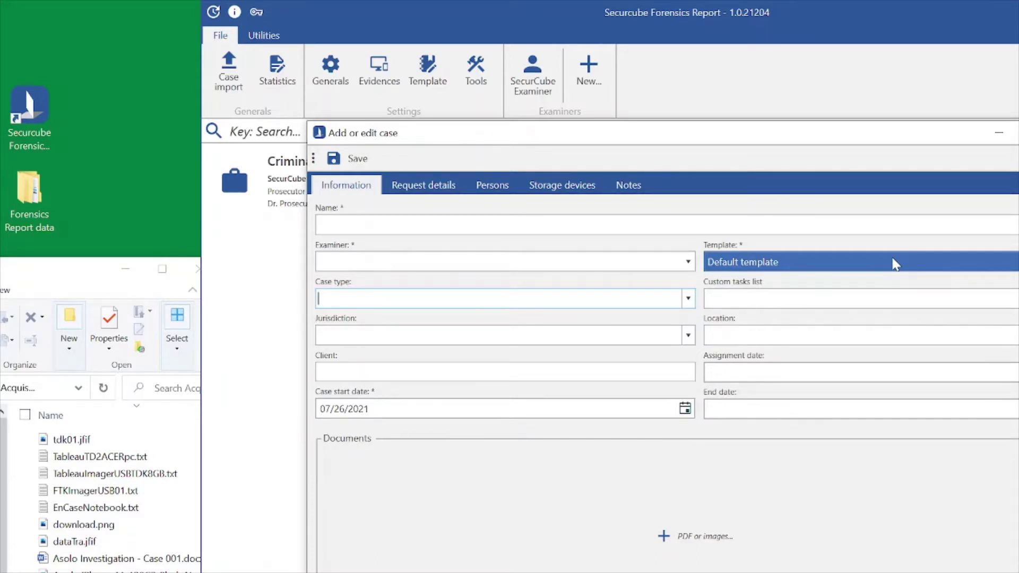
# Preview the Template and Custom tasks list options, then discard the new case form with Escape
pyautogui.click(896, 264)
pyautogui.click(896, 264)
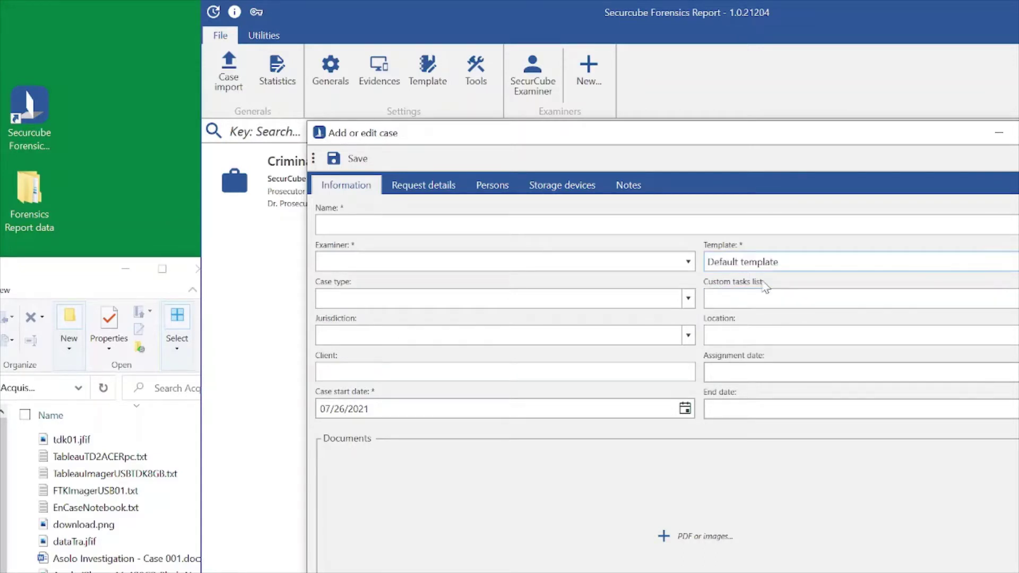
pyautogui.click(753, 299)
pyautogui.click(753, 301)
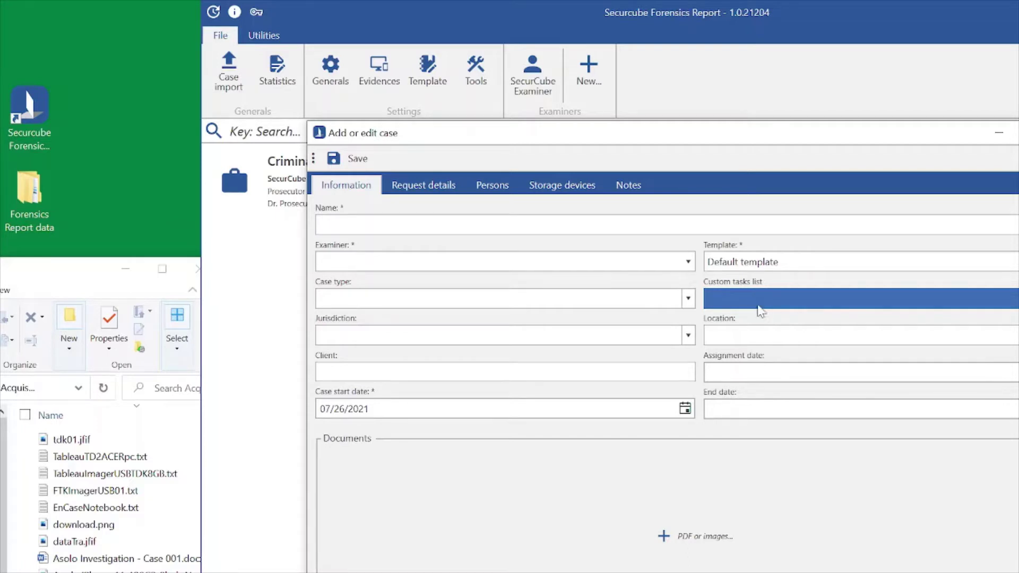
pyautogui.click(758, 371)
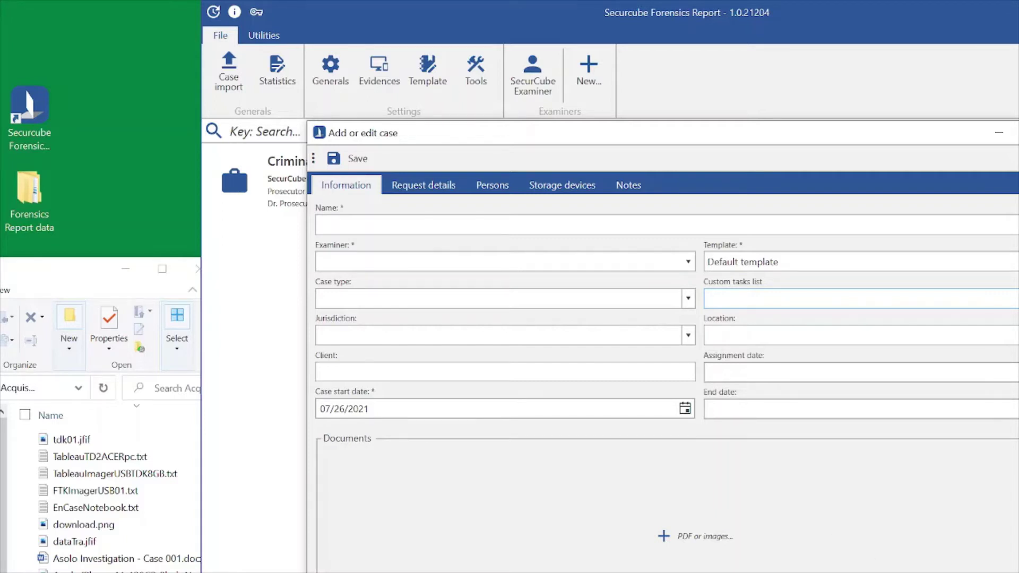
pyautogui.press('Escape')
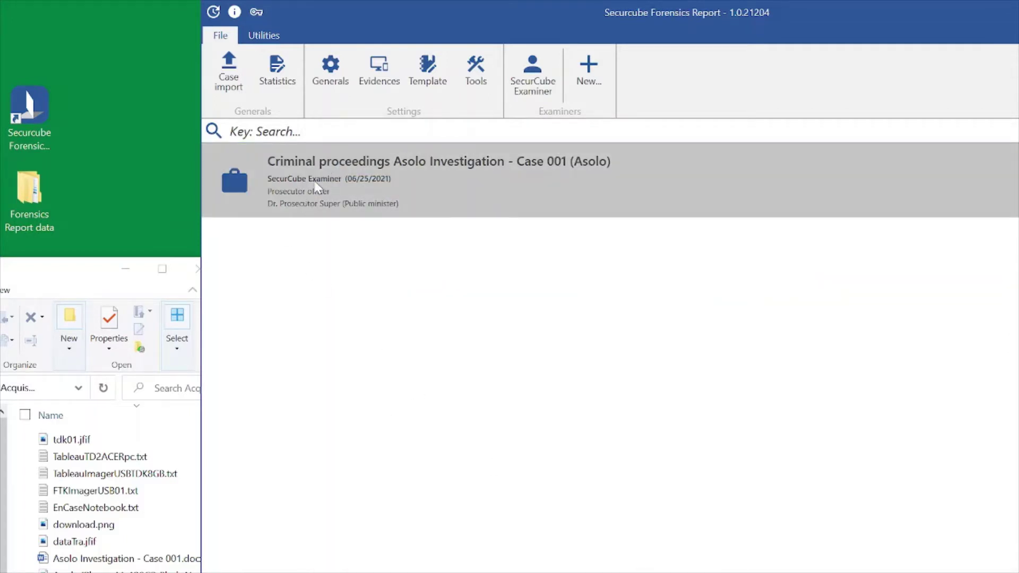
# Open the Asolo Investigation case and maximize its Add or edit case window
pyautogui.doubleClick(317, 187)
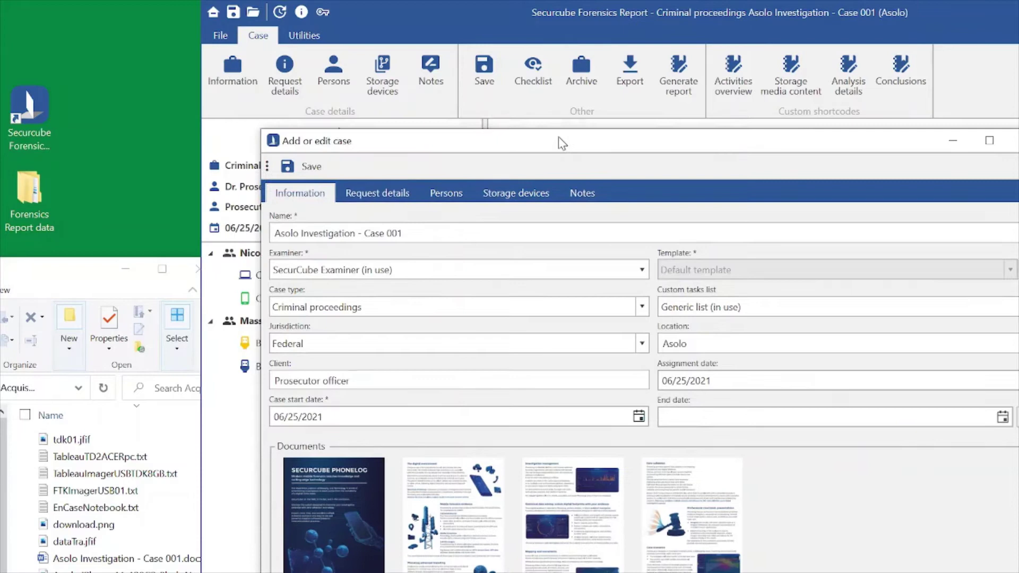
pyautogui.moveTo(562, 143); pyautogui.dragTo(502, 132)
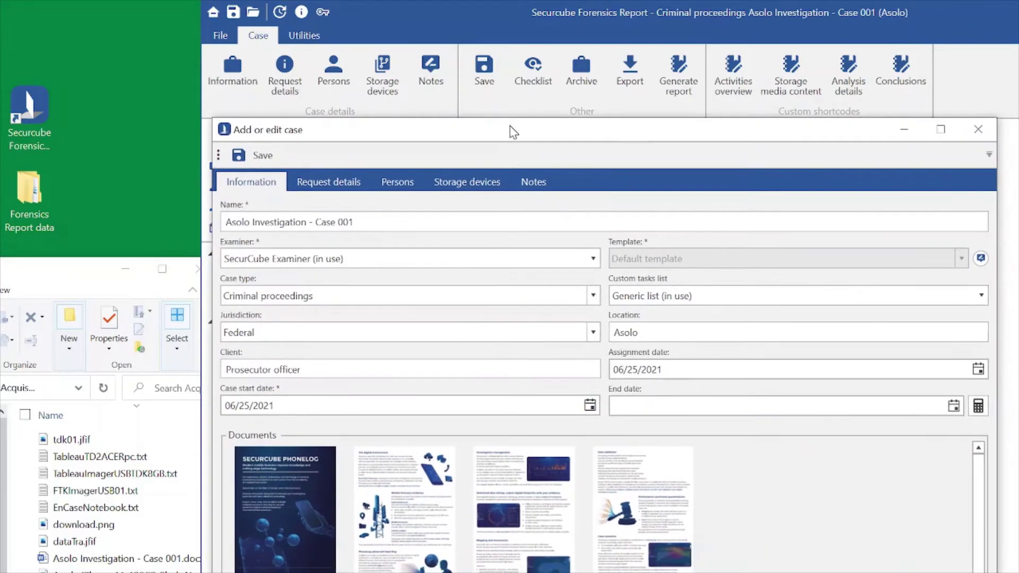
pyautogui.click(936, 136)
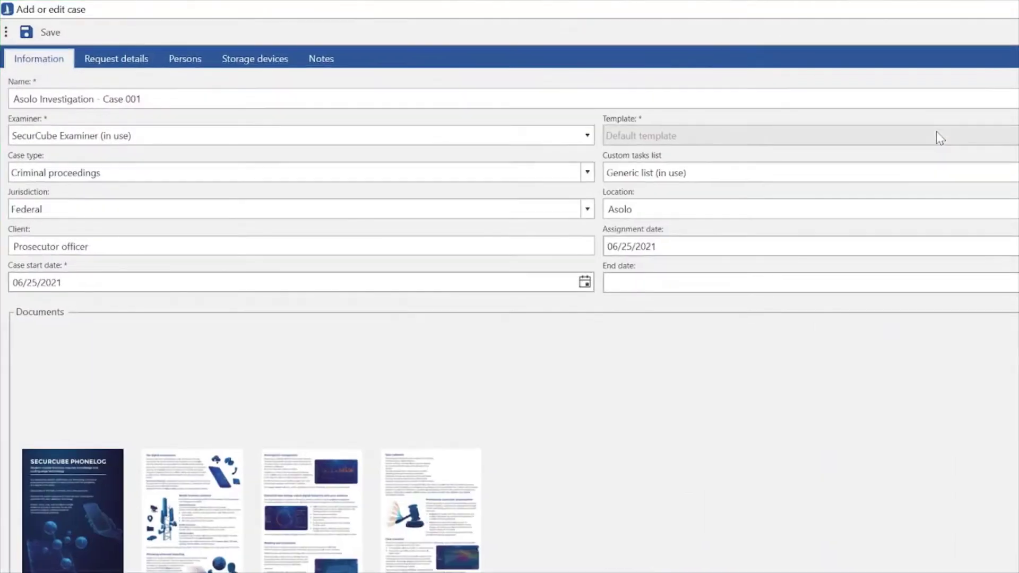
# Step through the case name, examiner, case type, jurisdiction, client and start date fields
pyautogui.tripleClick(144, 104)
pyautogui.click(119, 136)
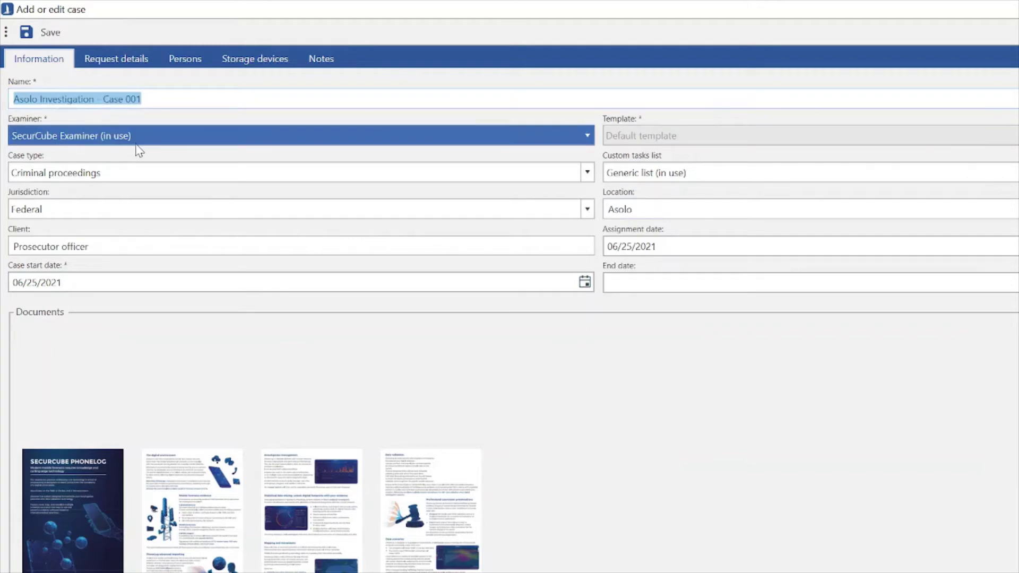
pyautogui.press('Tab')
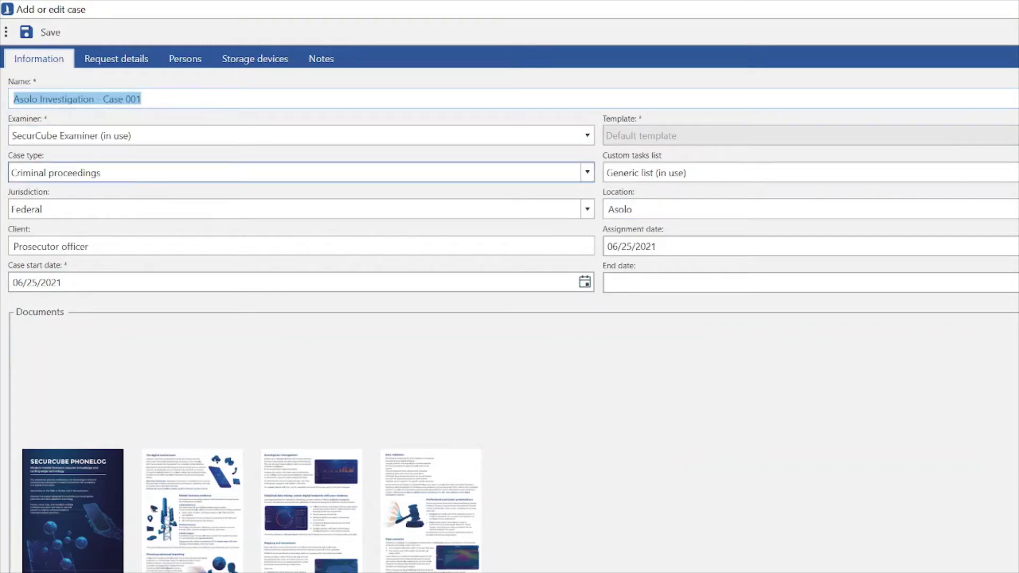
pyautogui.press('Tab')
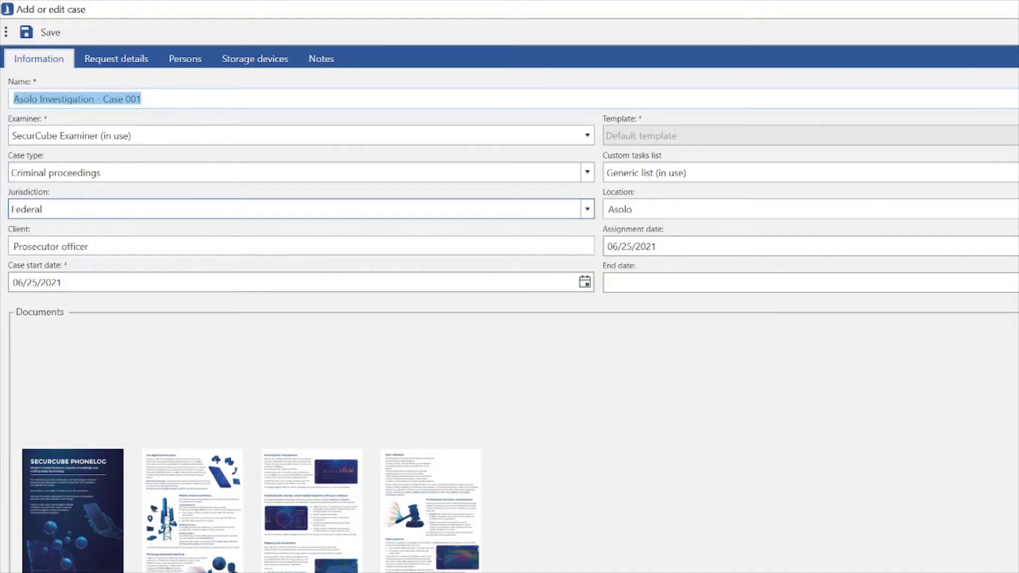
pyautogui.click(122, 244)
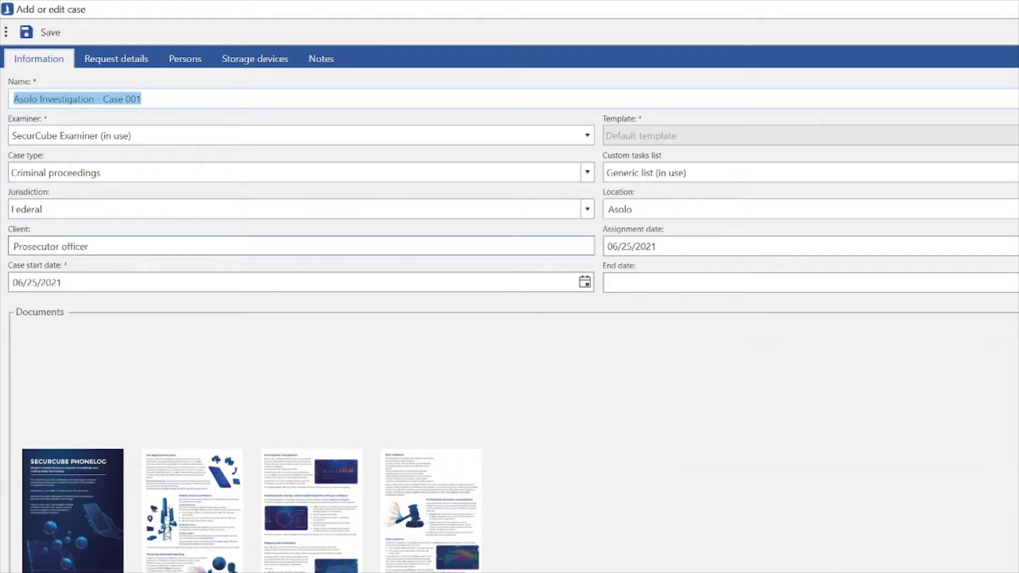
pyautogui.press('Tab')
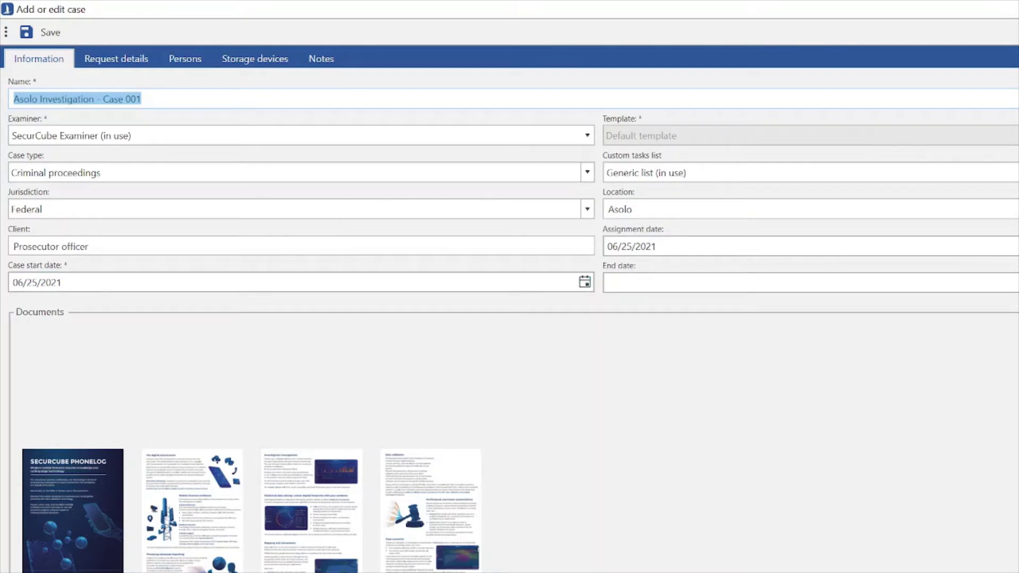
pyautogui.press('End')
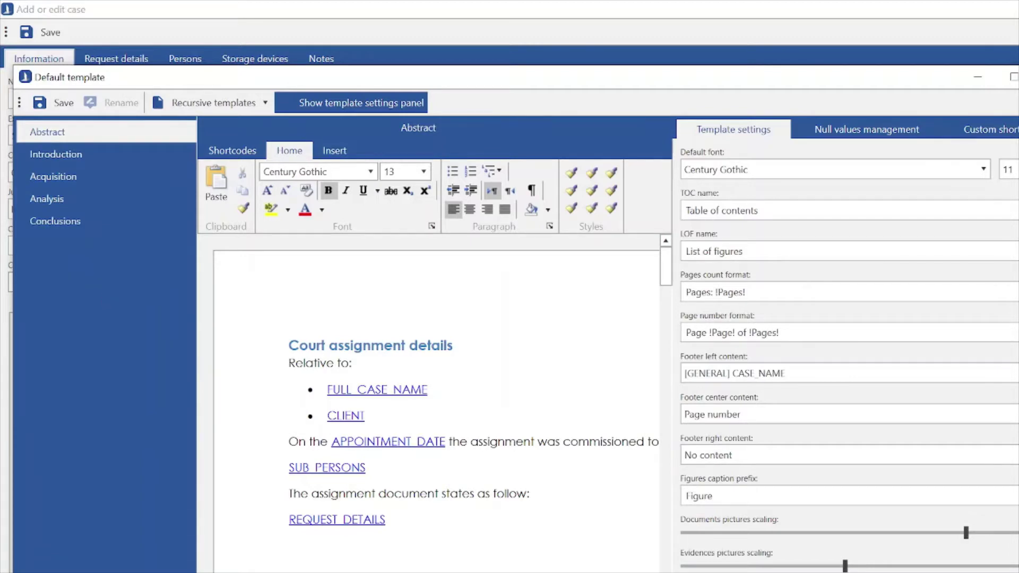
# Scroll through the Abstract section, then close the template editor without saving changes
pyautogui.scroll(-10, 435, 403)
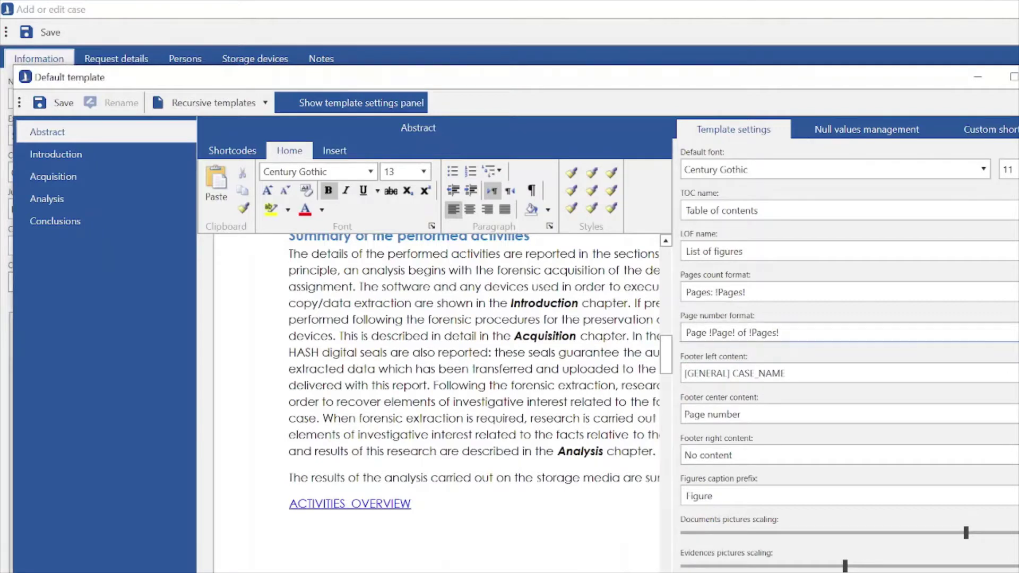
pyautogui.scroll(5, 435, 403)
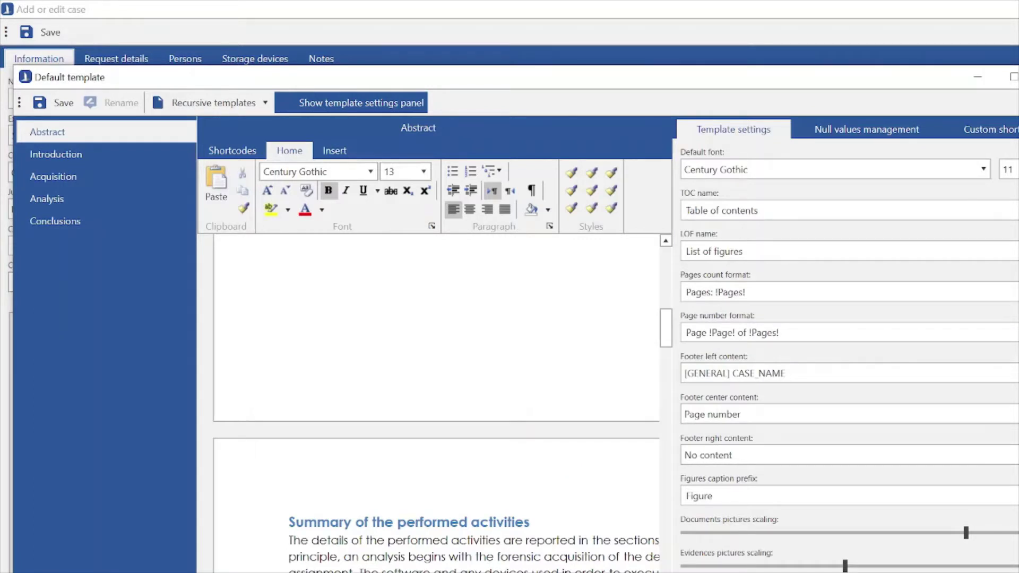
pyautogui.scroll(-2, 436, 404)
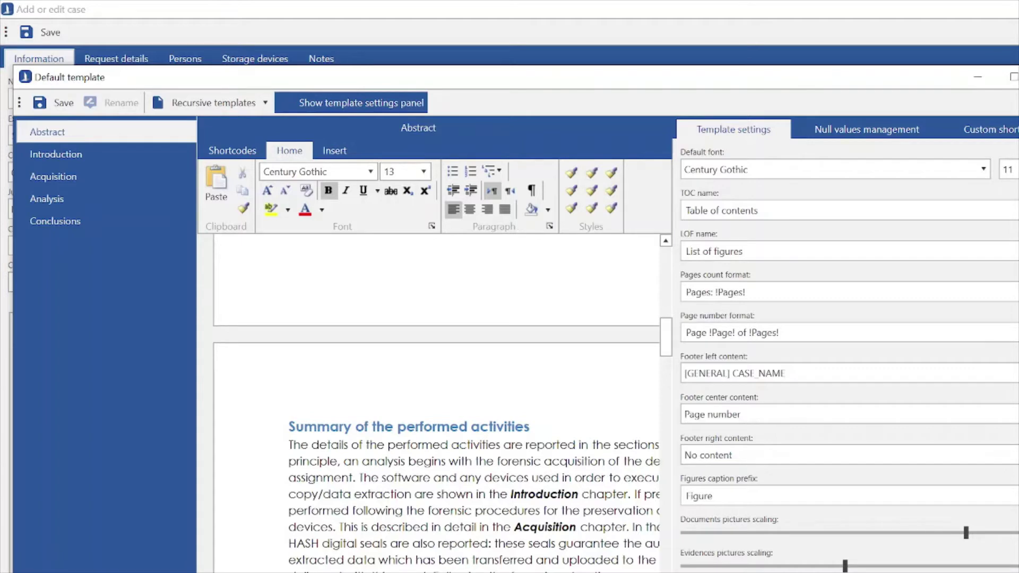
pyautogui.scroll(-2, 436, 403)
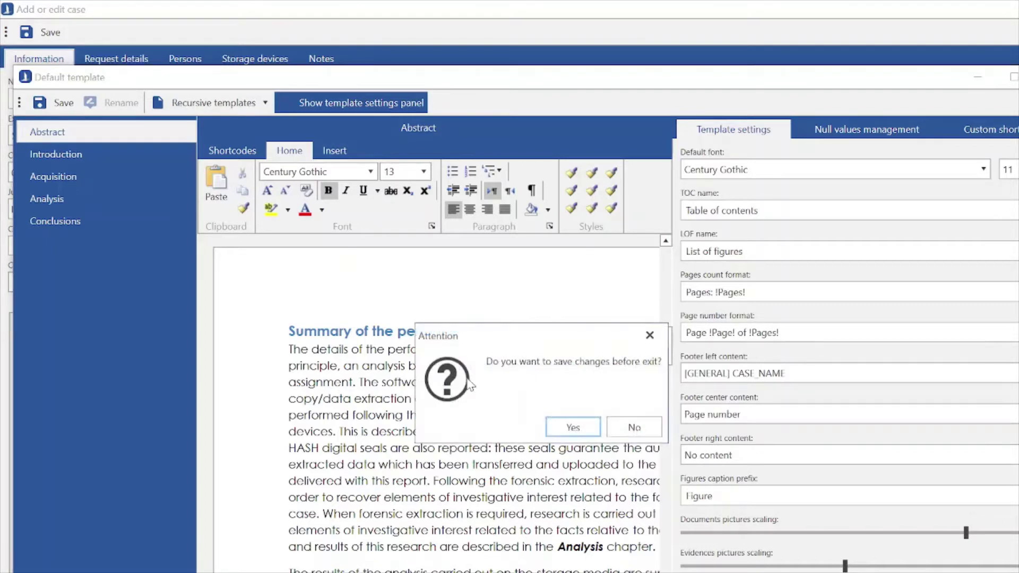
pyautogui.click(630, 429)
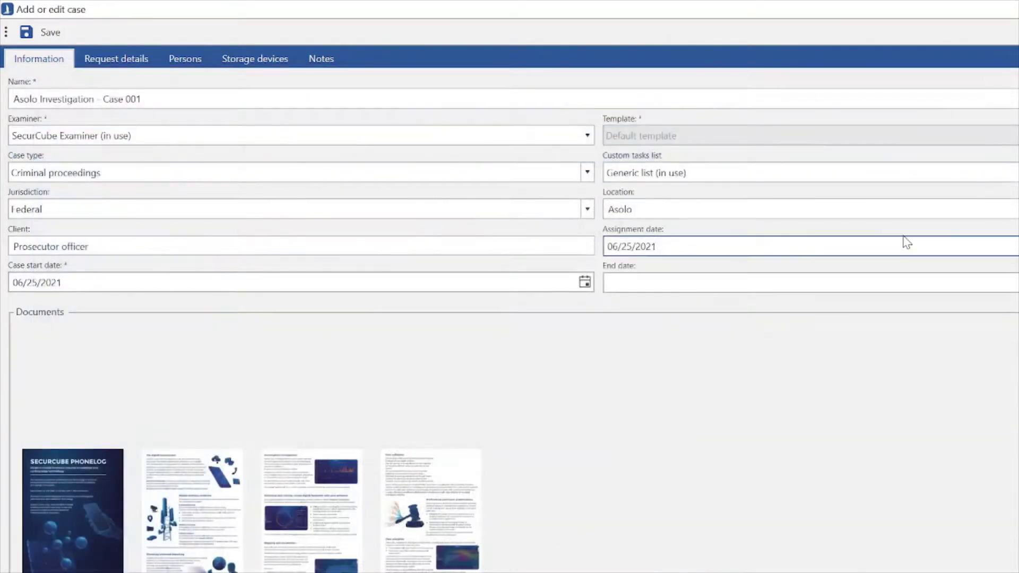
pyautogui.click(730, 170)
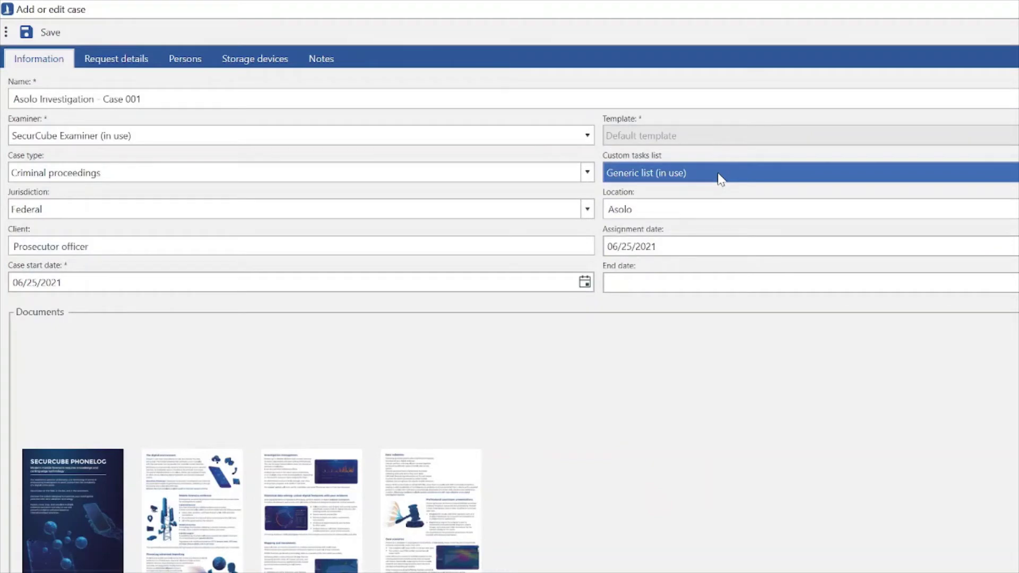
pyautogui.press('Tab')
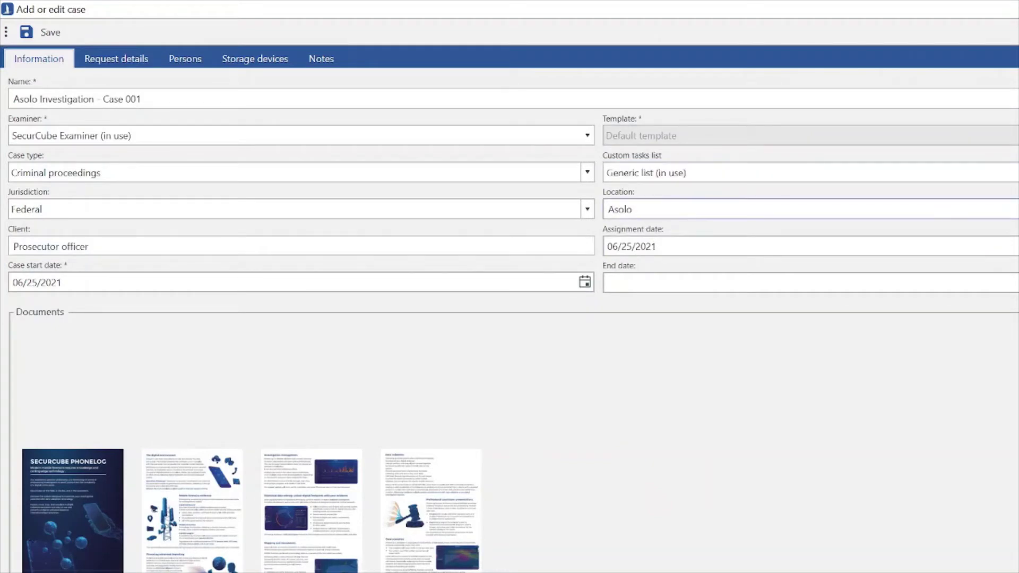
pyautogui.press('Tab')
pyautogui.click(80, 383)
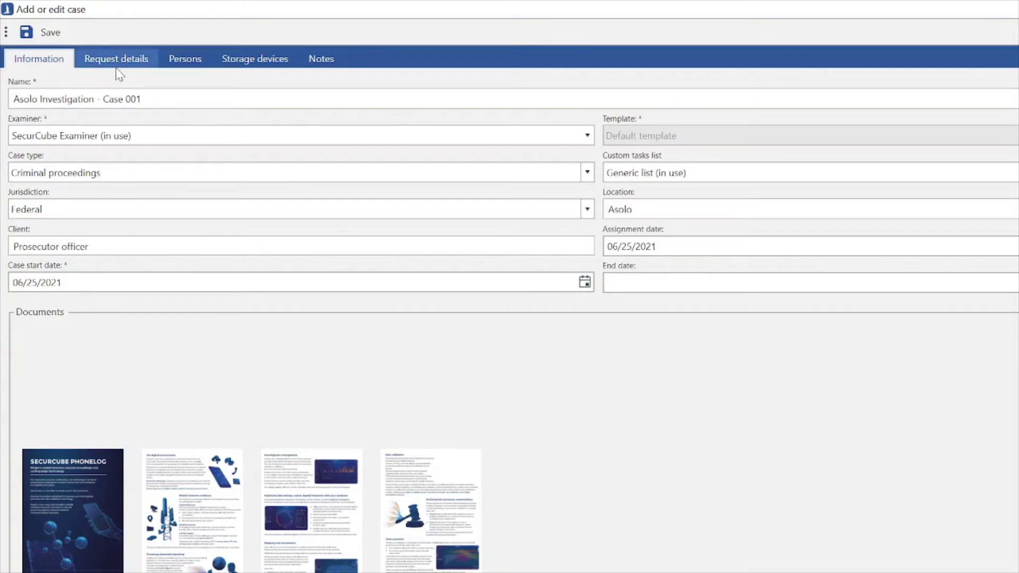
# Read the case's Request details, then view its Persons page with hierarchy and chain of custody
pyautogui.click(127, 61)
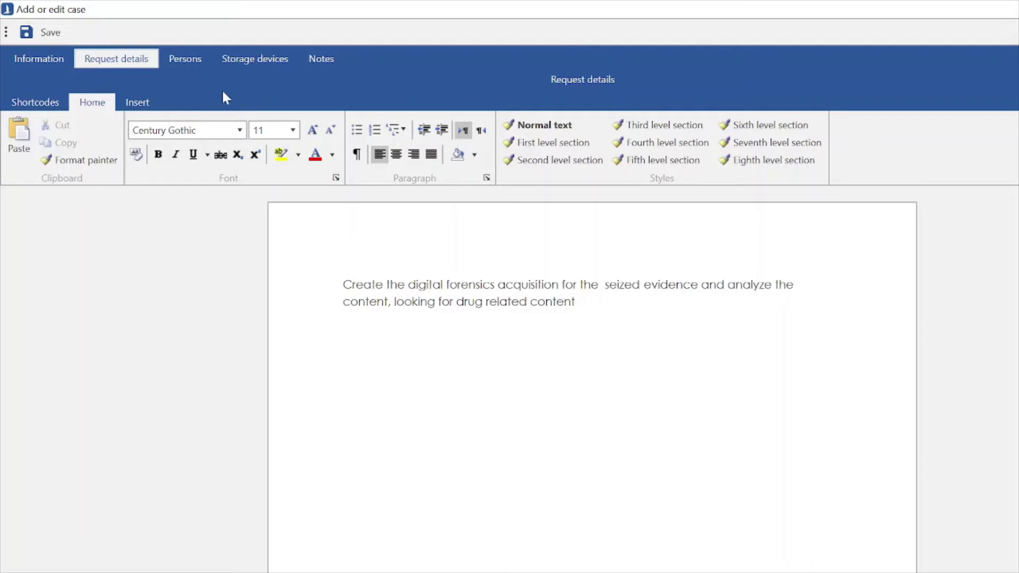
pyautogui.click(193, 62)
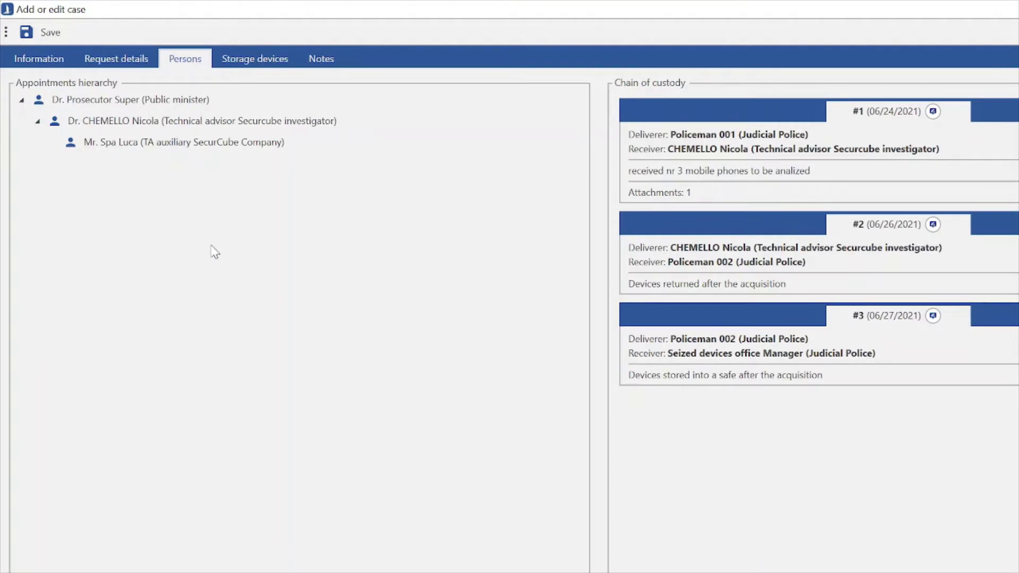
# Select the public minister, technical advisor and auxiliary in the hierarchy, then view Storage devices
pyautogui.click(113, 122)
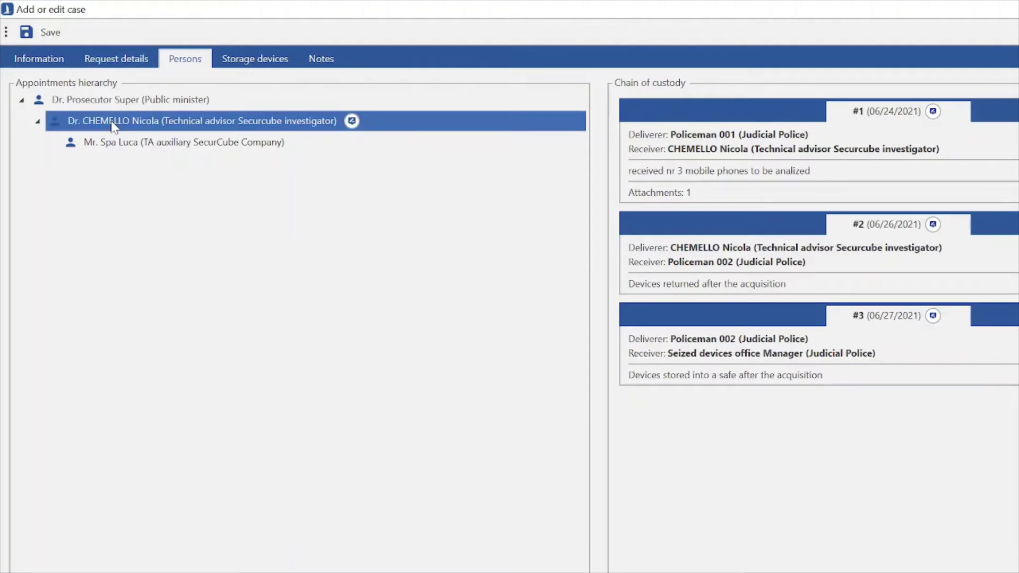
pyautogui.click(100, 105)
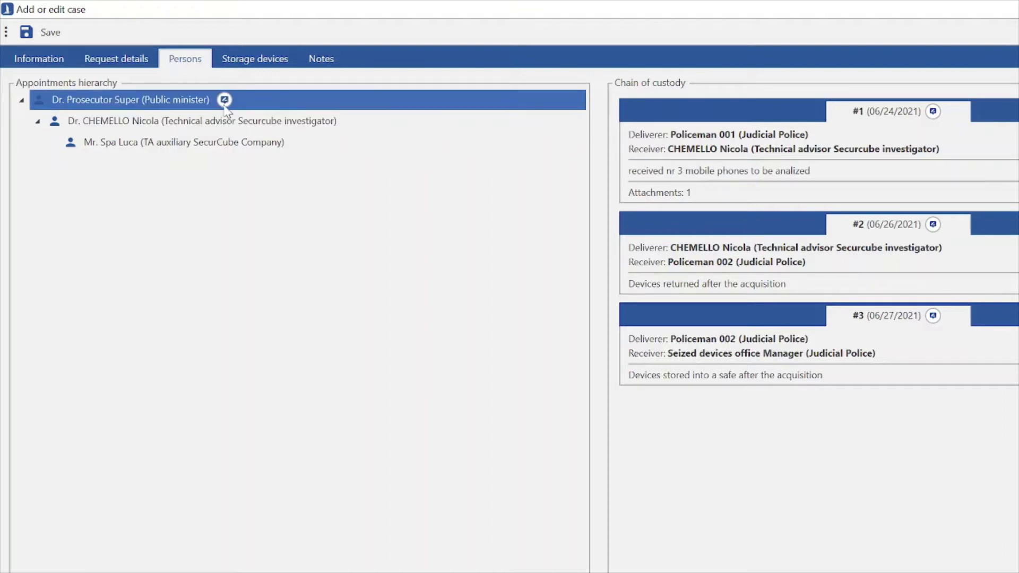
pyautogui.click(178, 127)
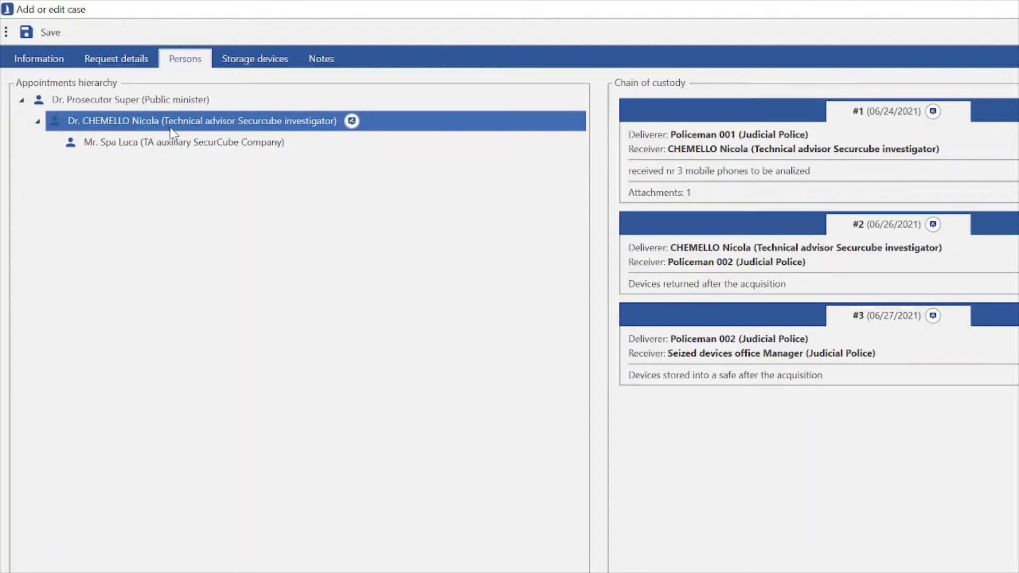
pyautogui.click(366, 149)
pyautogui.click(318, 123)
pyautogui.click(289, 142)
pyautogui.click(276, 125)
pyautogui.click(220, 147)
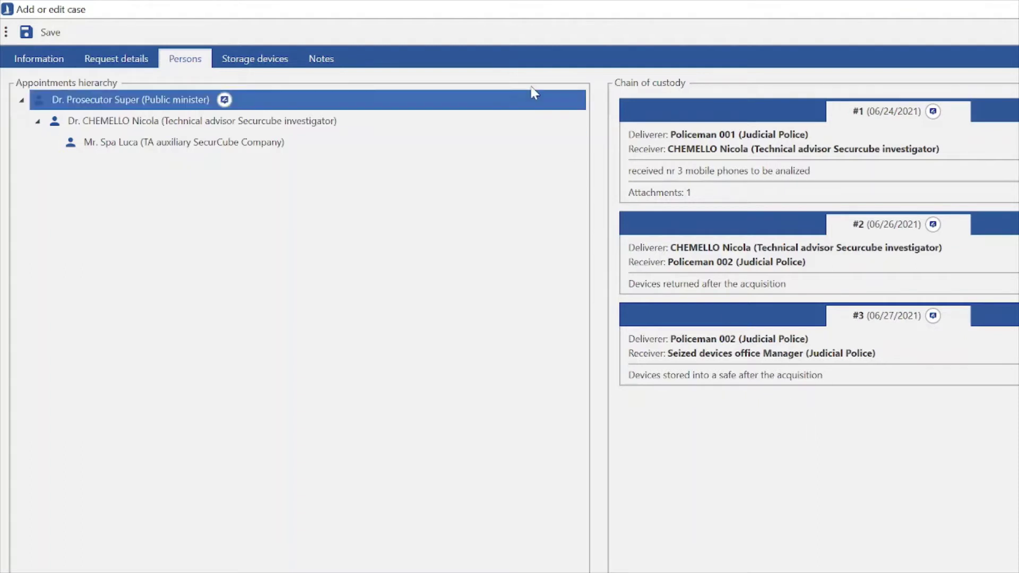
pyautogui.click(255, 63)
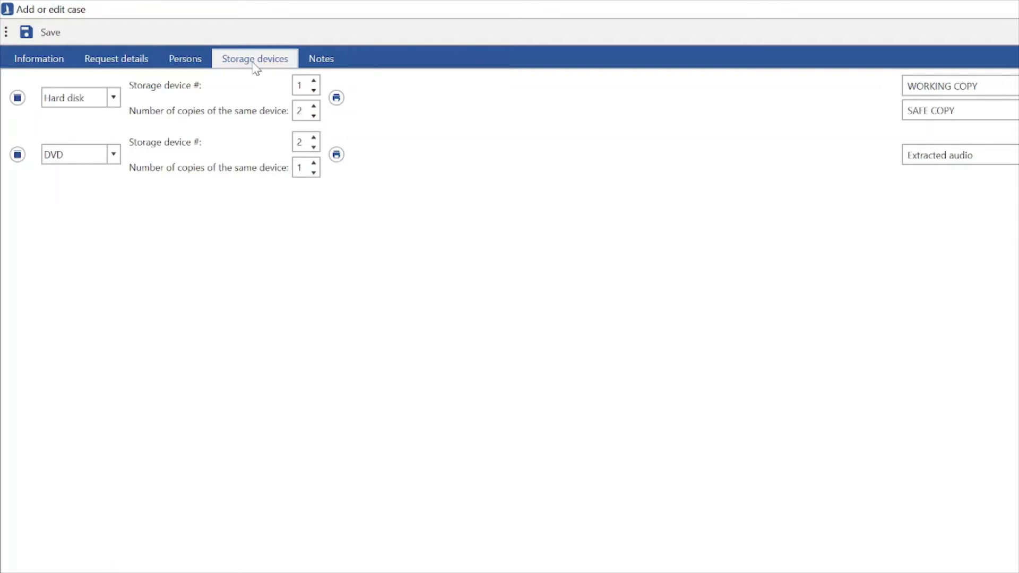
# Check the Hard disk type options without changing them, then view the case Notes
pyautogui.click(113, 97)
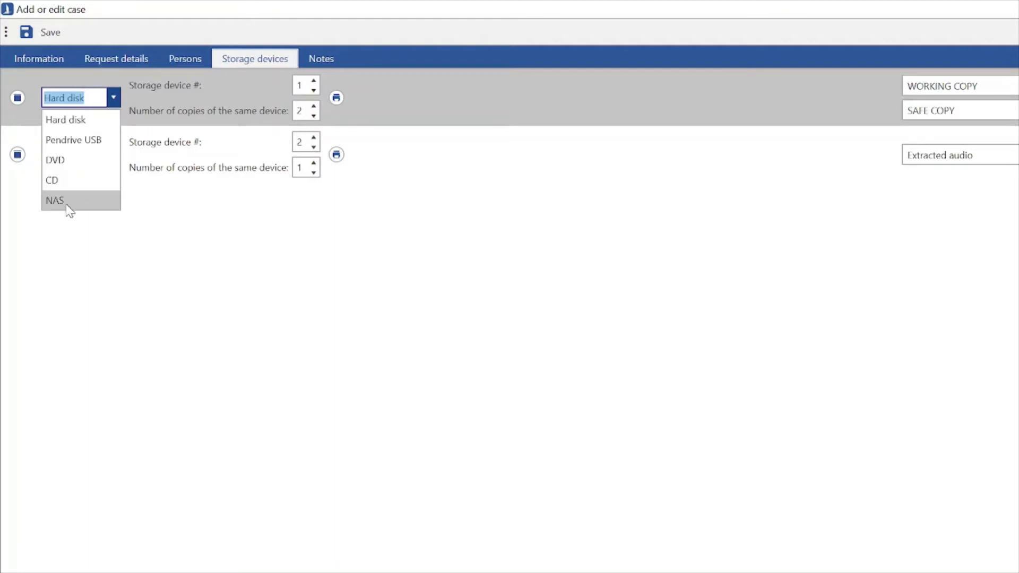
pyautogui.click(100, 85)
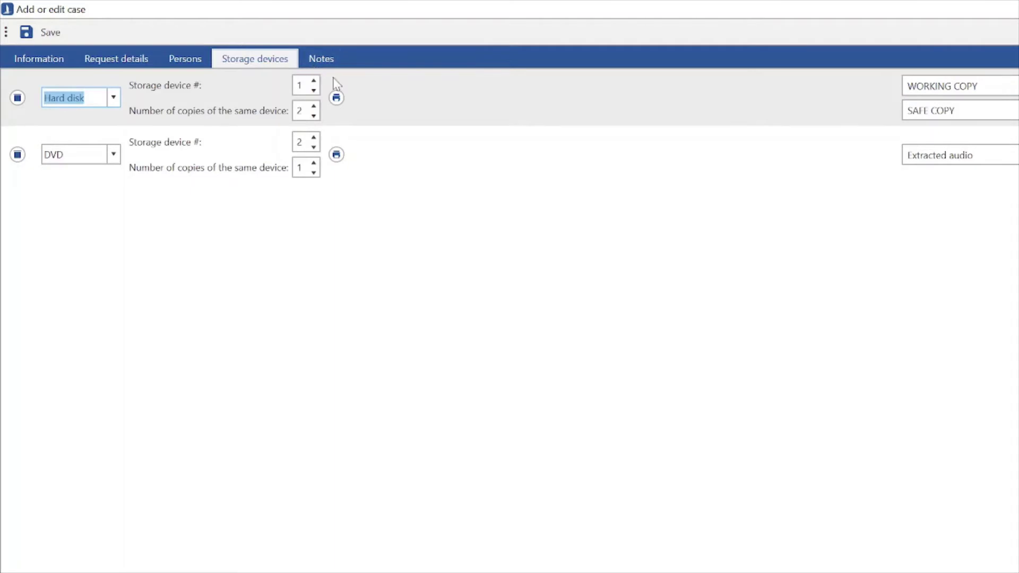
pyautogui.click(321, 61)
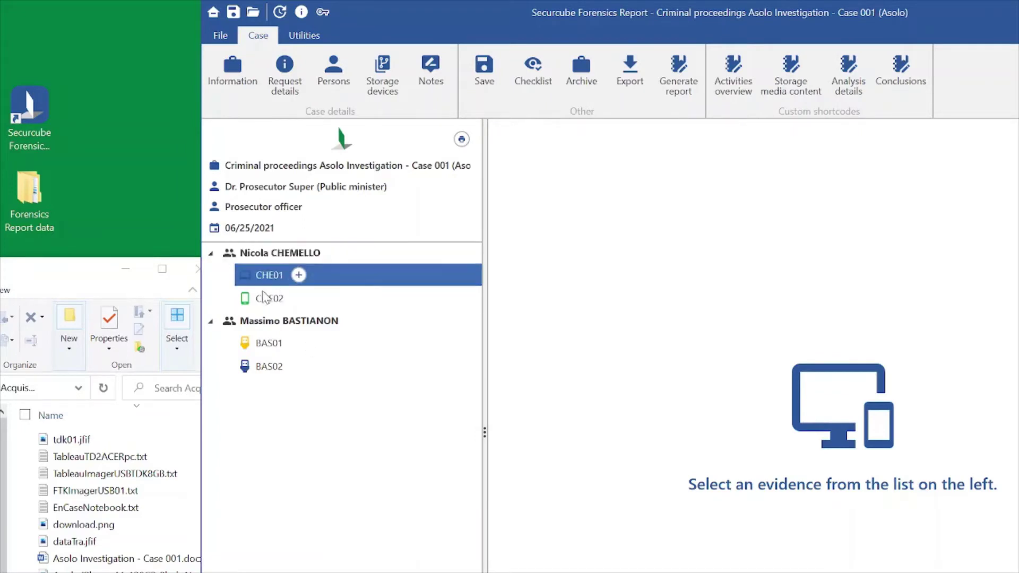
# Inspect evidence CHE01's acquisition notes and its stored login credentials
pyautogui.click(258, 262)
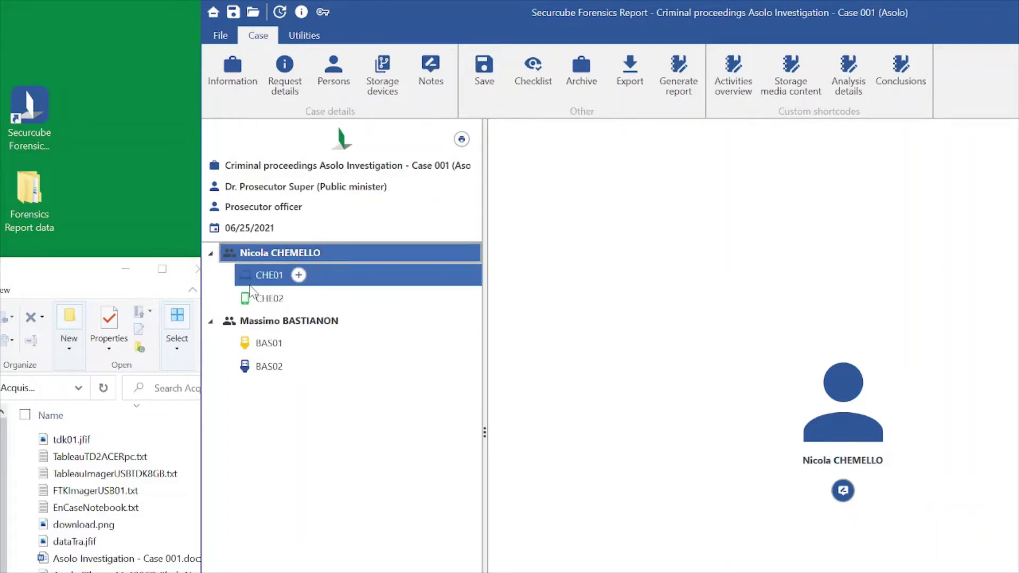
pyautogui.click(267, 280)
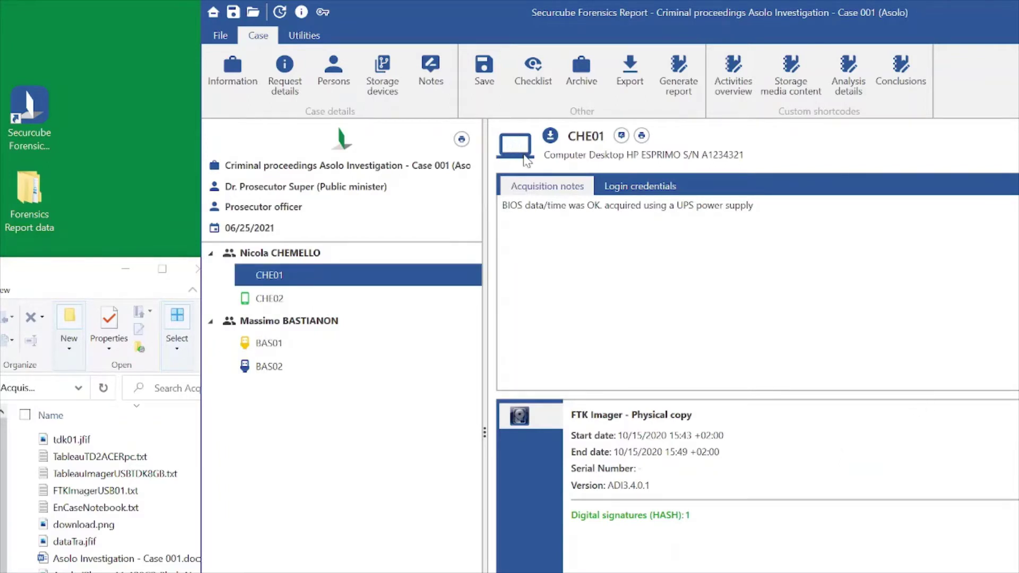
pyautogui.click(518, 205)
pyautogui.hotkey('shift', 'End')
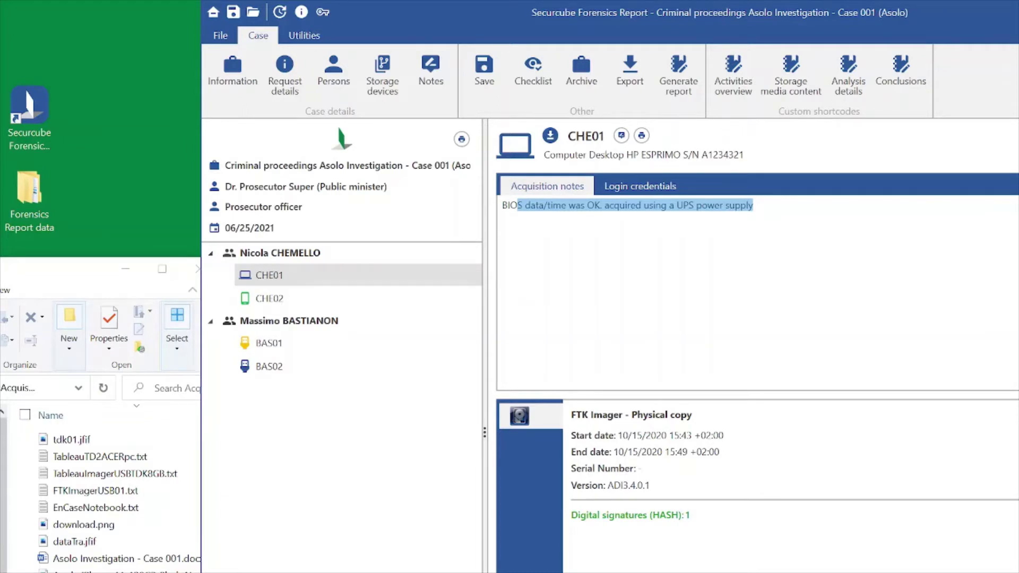
pyautogui.click(640, 186)
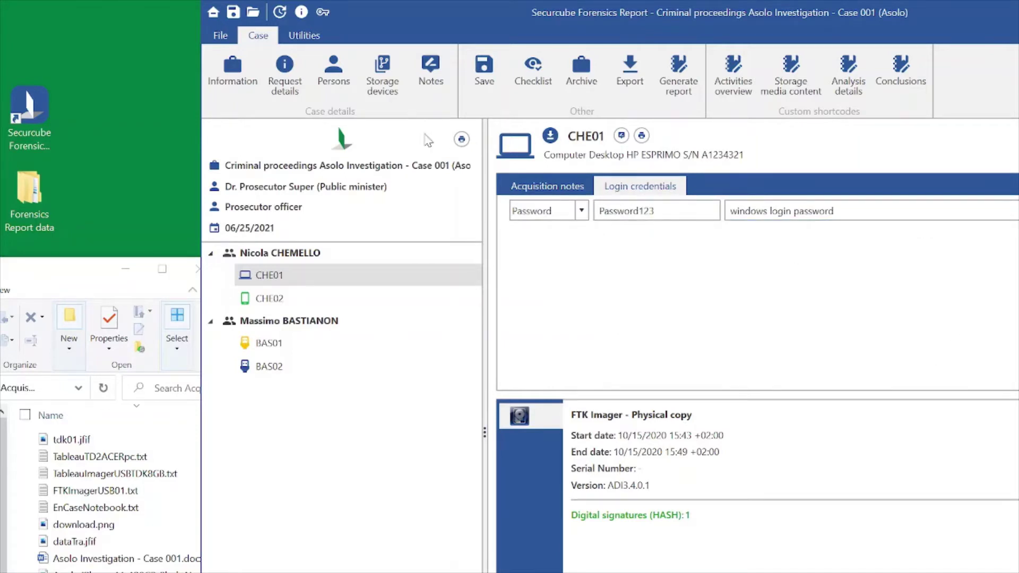
pyautogui.click(543, 188)
pyautogui.click(586, 205)
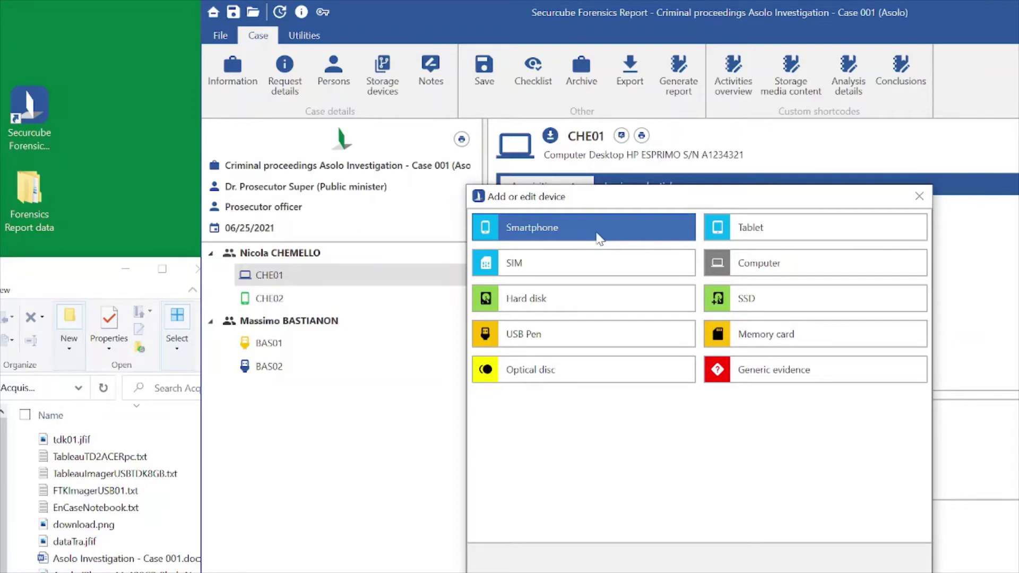
# Add a new Smartphone device REP01 and place the cursor in its Model field
pyautogui.click(599, 239)
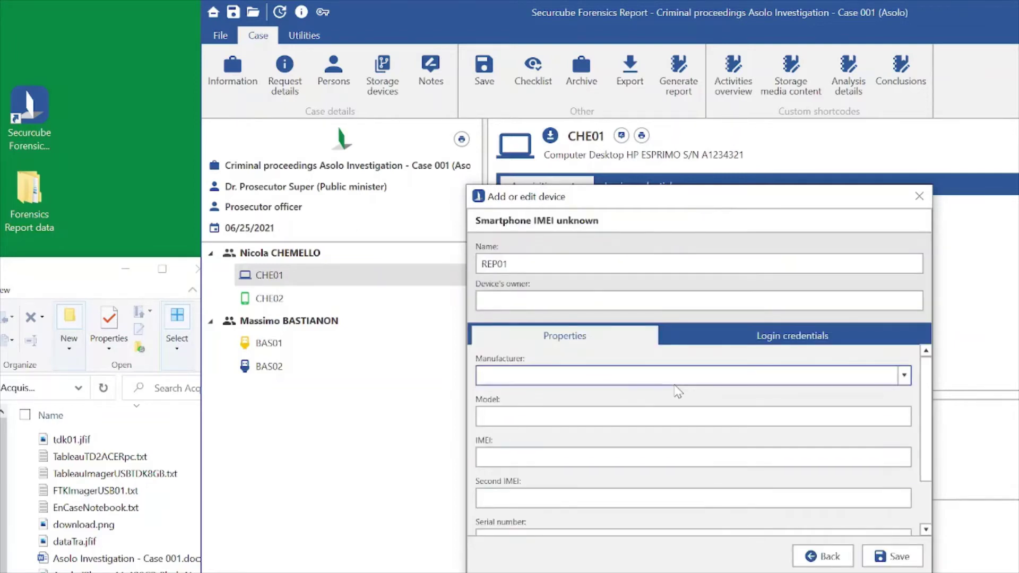
pyautogui.scroll(-2, 678, 391)
pyautogui.click(677, 355)
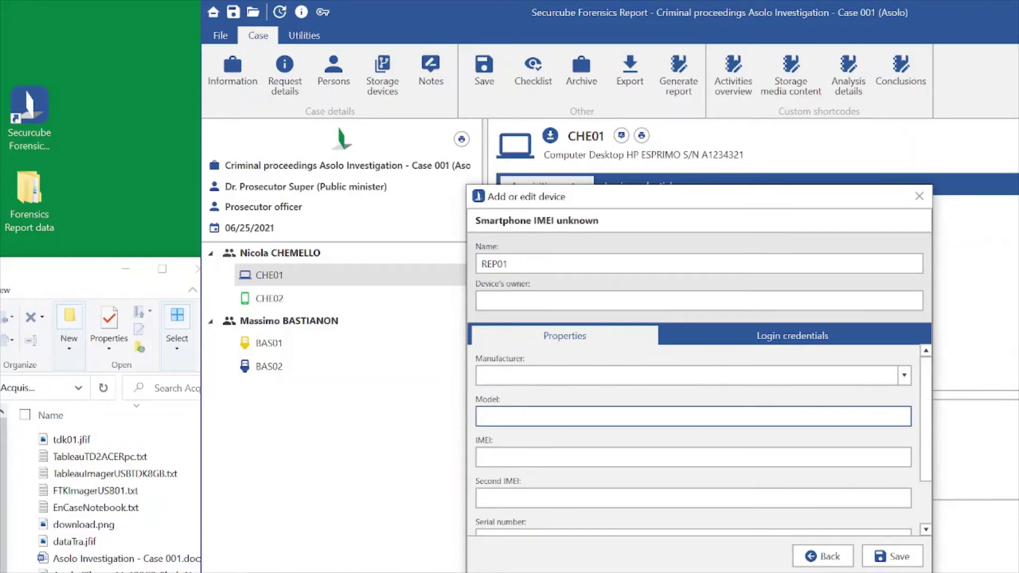
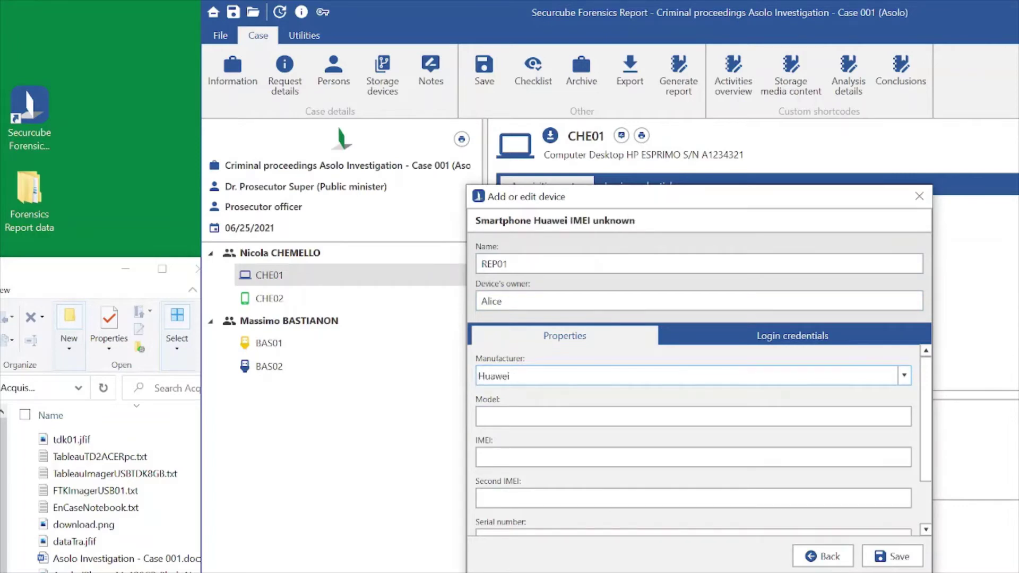
# Set the new smartphone's manufacturer to Apple
pyautogui.press('Down')
pyautogui.press('Down')
pyautogui.click(904, 376)
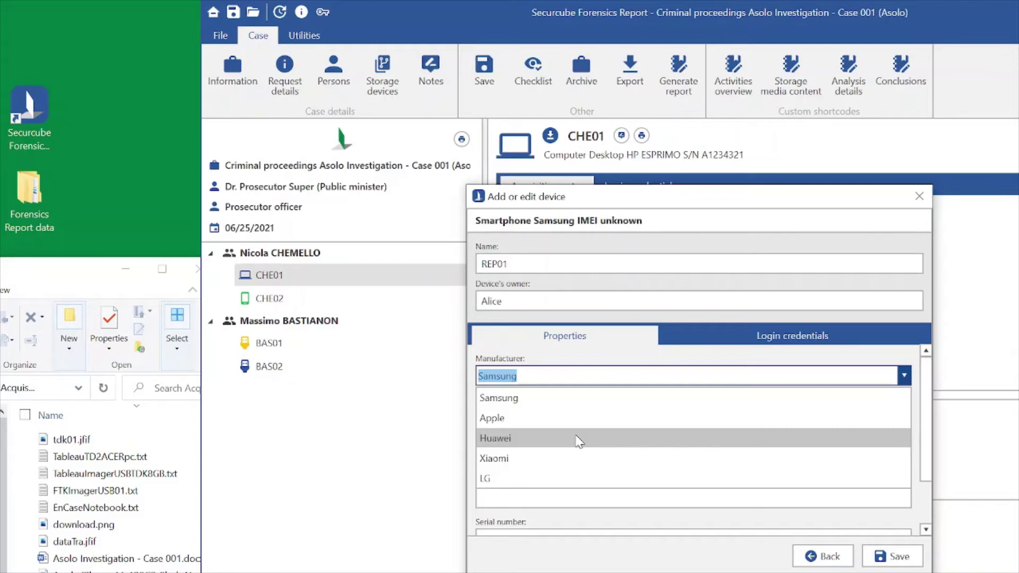
pyautogui.write('fffff')
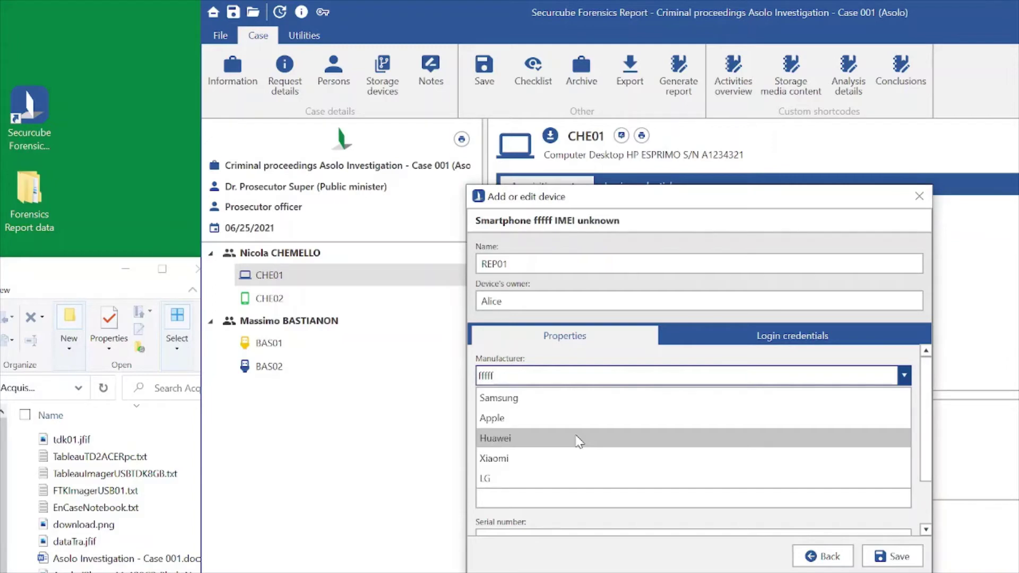
pyautogui.click(578, 438)
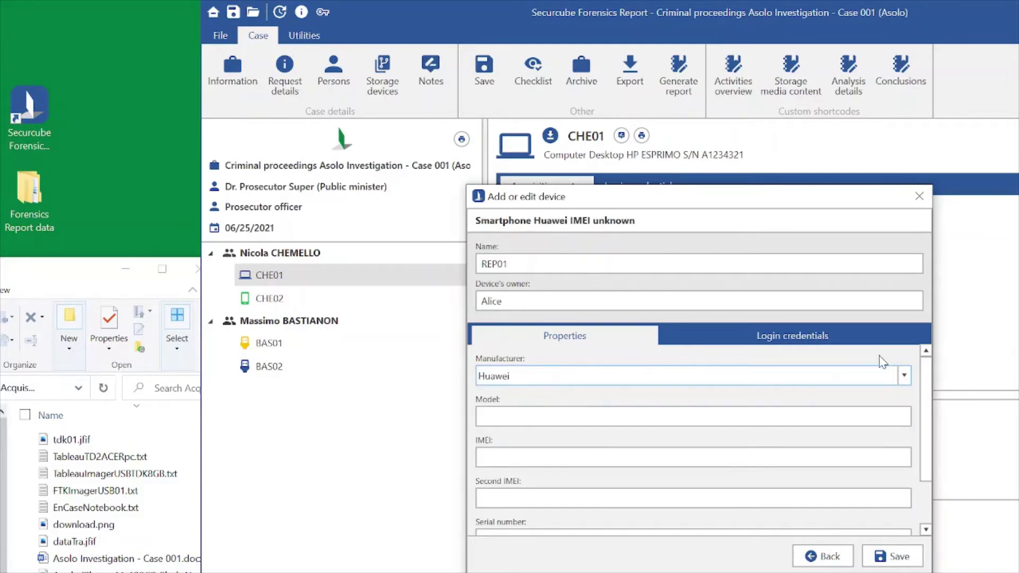
pyautogui.press('Up')
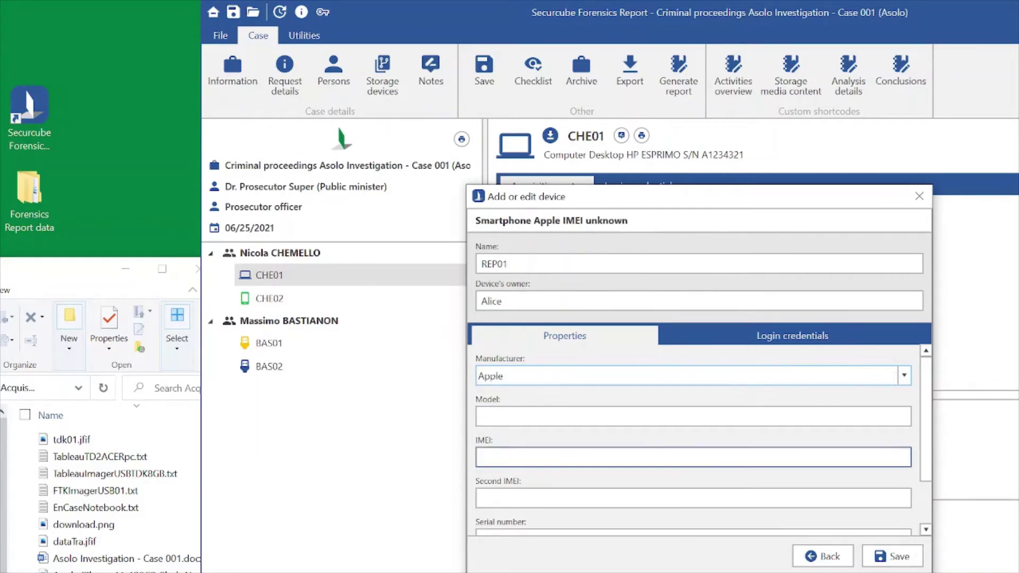
# Enter 11 as the model and bring up the device's login credentials
pyautogui.click(524, 416)
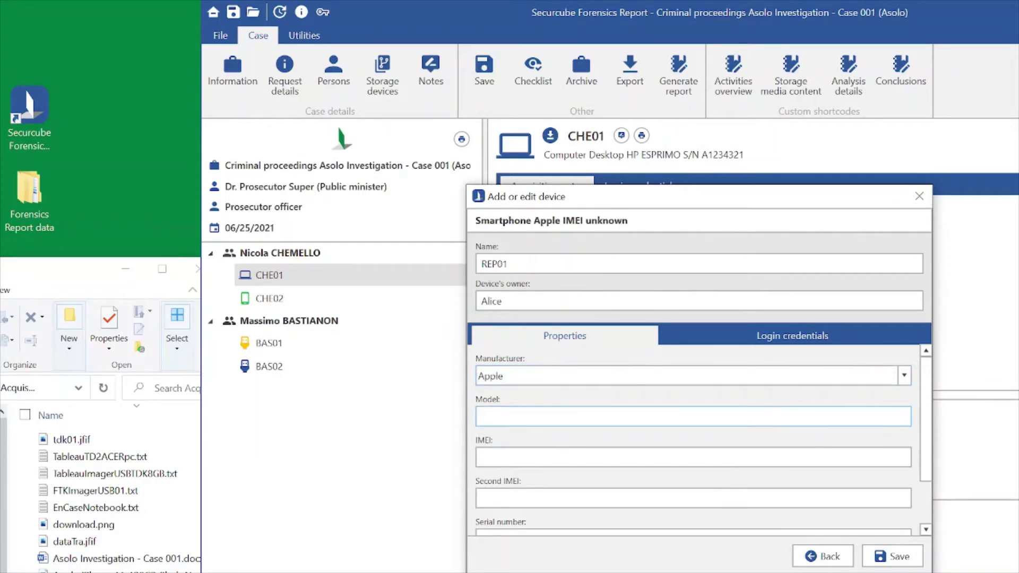
pyautogui.write('11')
pyautogui.click(544, 457)
pyautogui.scroll(-2, 543, 465)
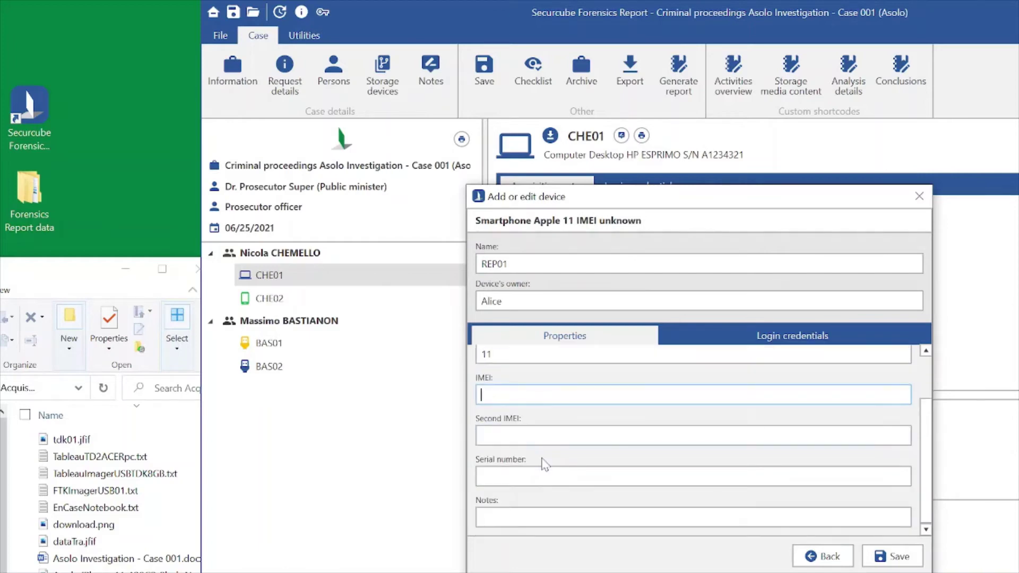
pyautogui.click(499, 515)
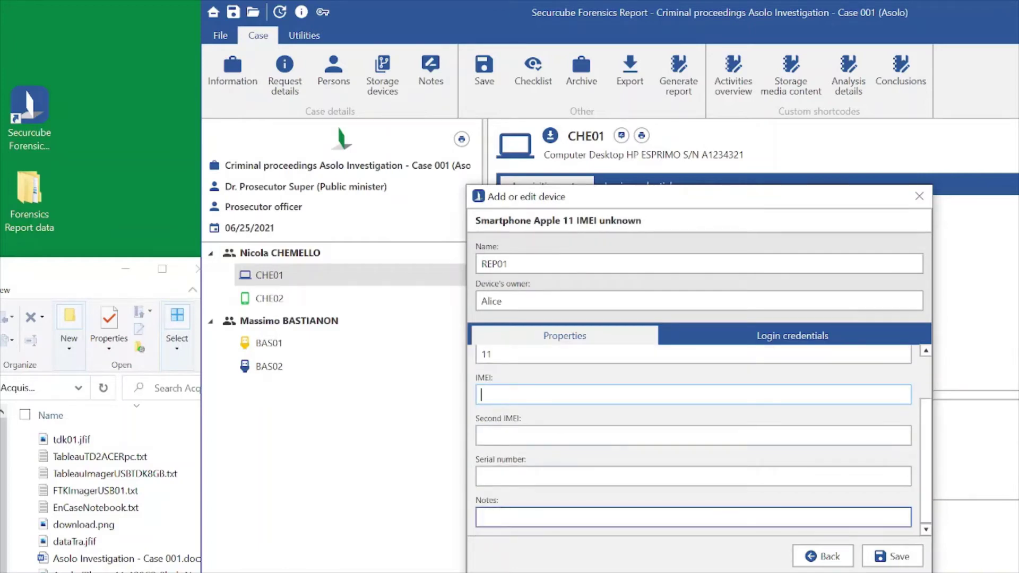
pyautogui.click(499, 517)
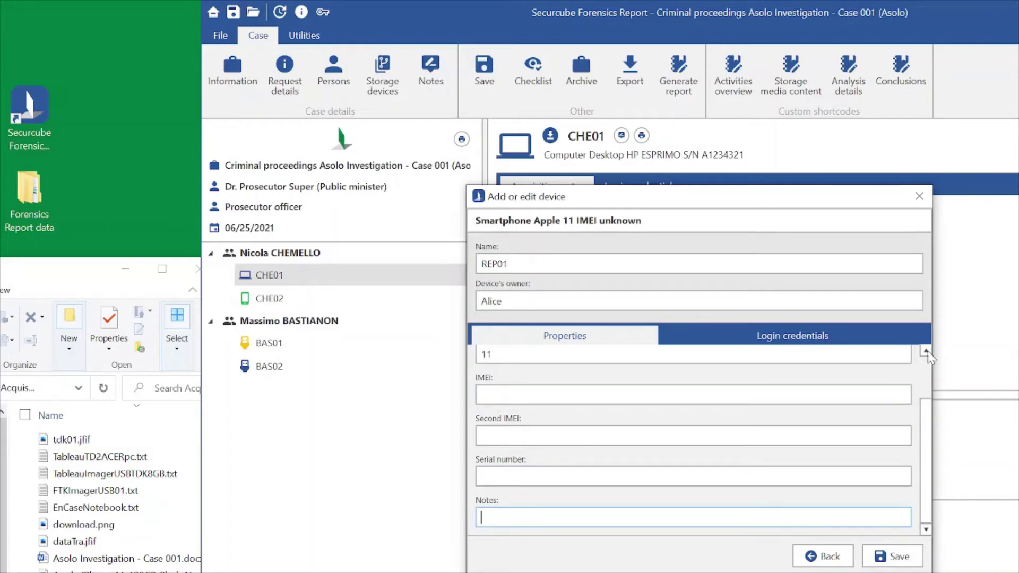
pyautogui.click(816, 347)
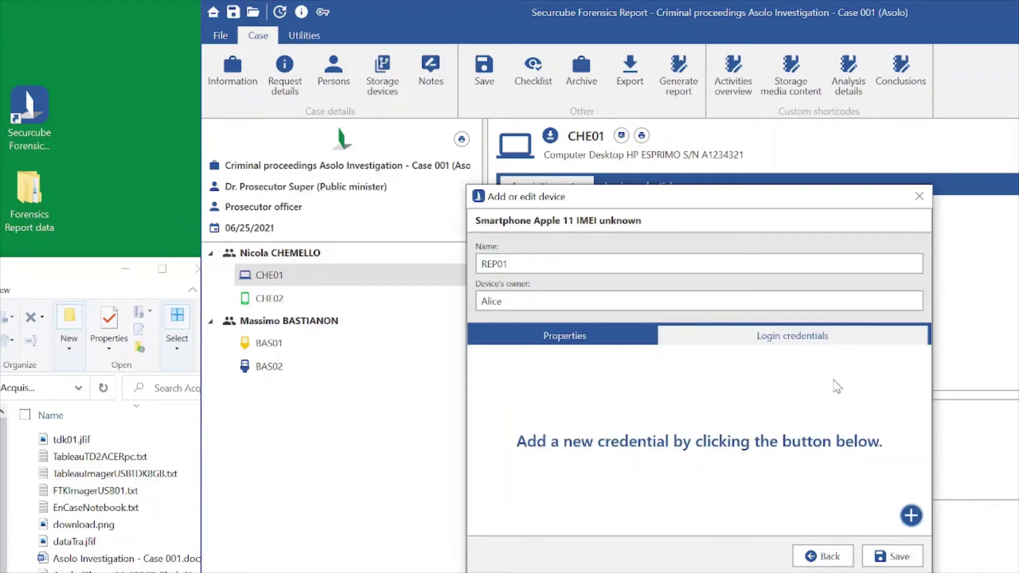
# Add a PIN login credential with its PIN value and save the smartphone as REP01
pyautogui.click(911, 515)
pyautogui.click(632, 360)
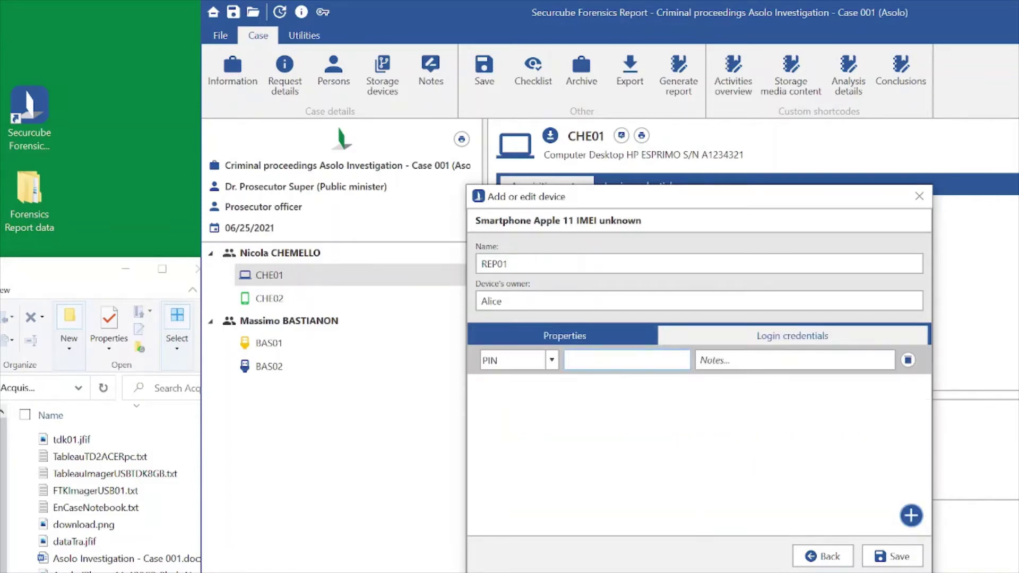
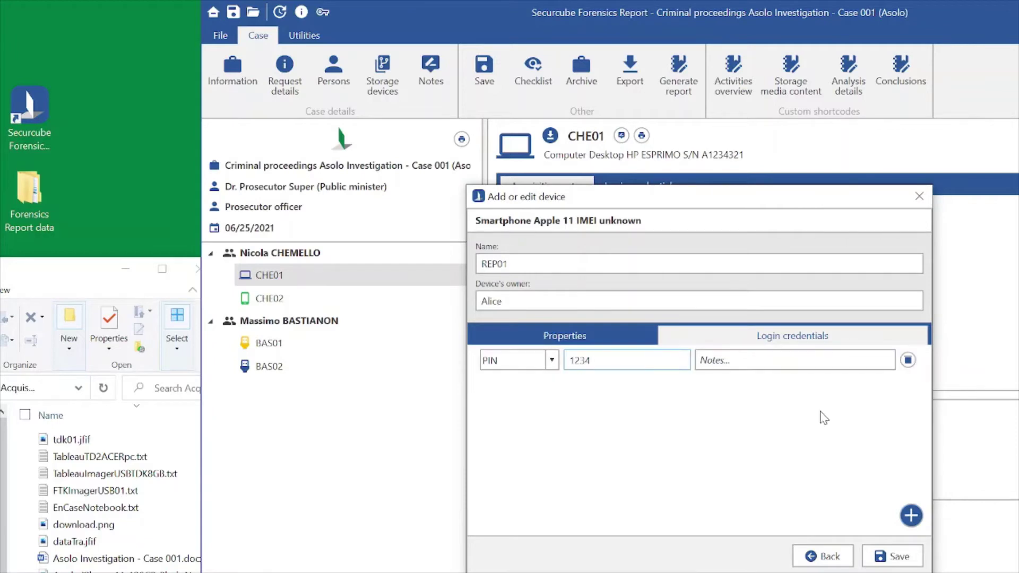
pyautogui.click(919, 563)
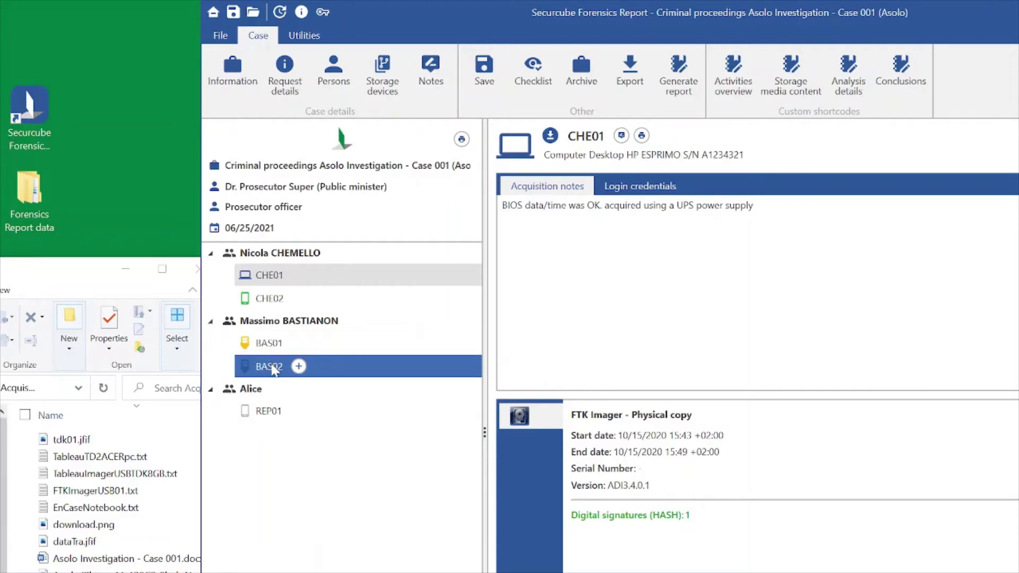
# Write REP01's acquisition note: 'We hd to change to display in order to concluded the analysis.'
pyautogui.click(271, 416)
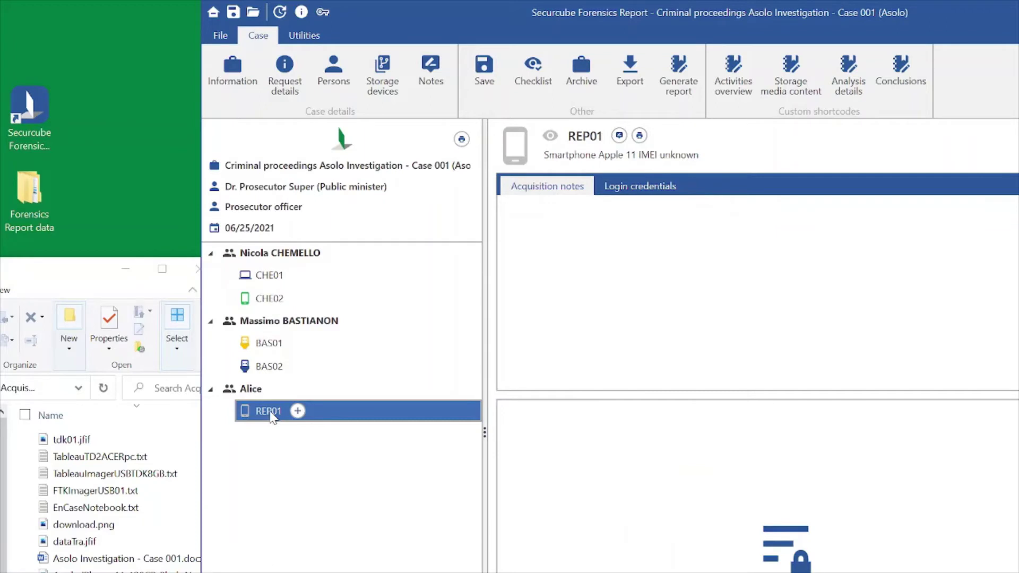
pyautogui.click(501, 204)
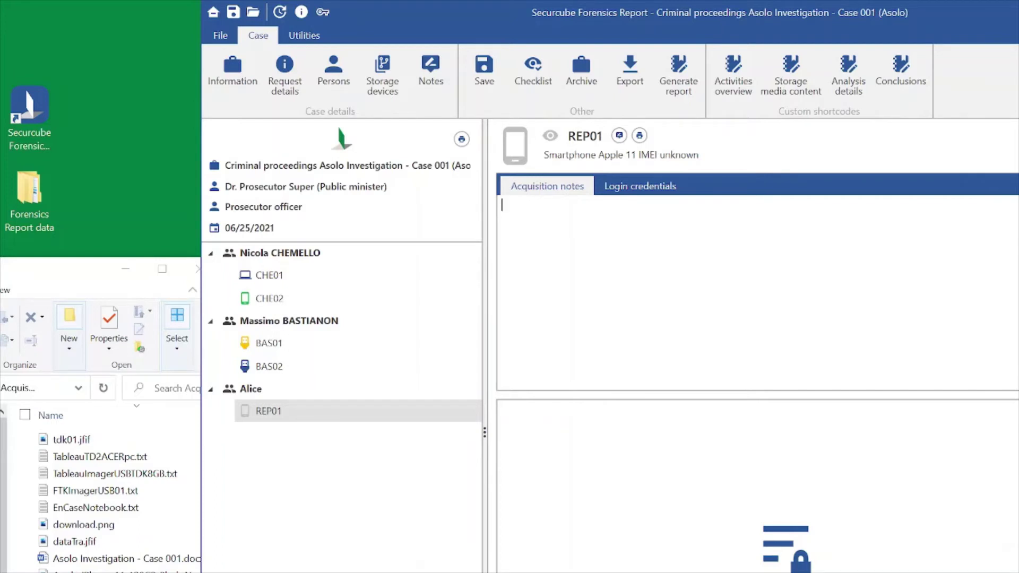
pyautogui.write('We hd to change to display in or')
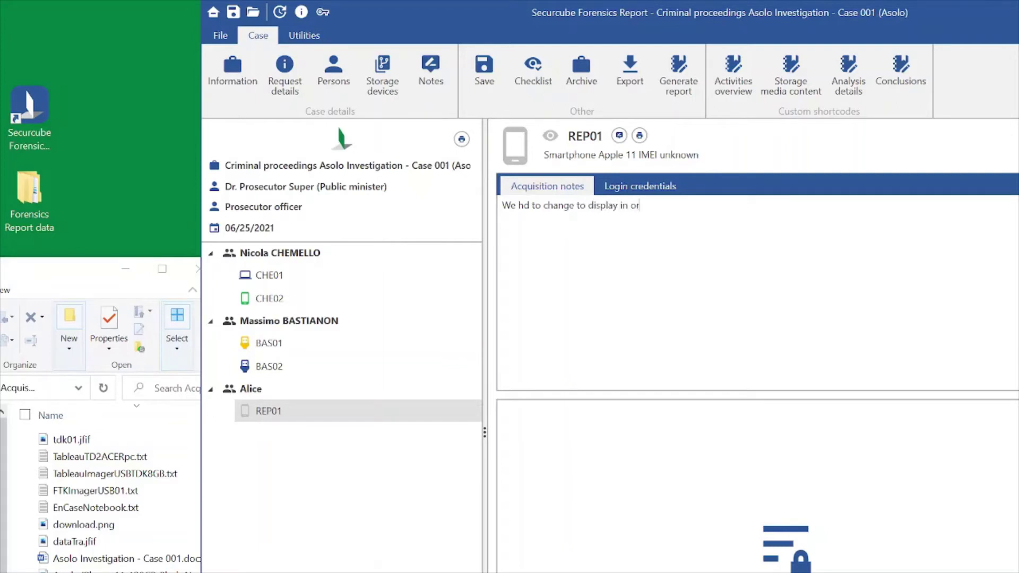
pyautogui.write('der to concluded the analysi')
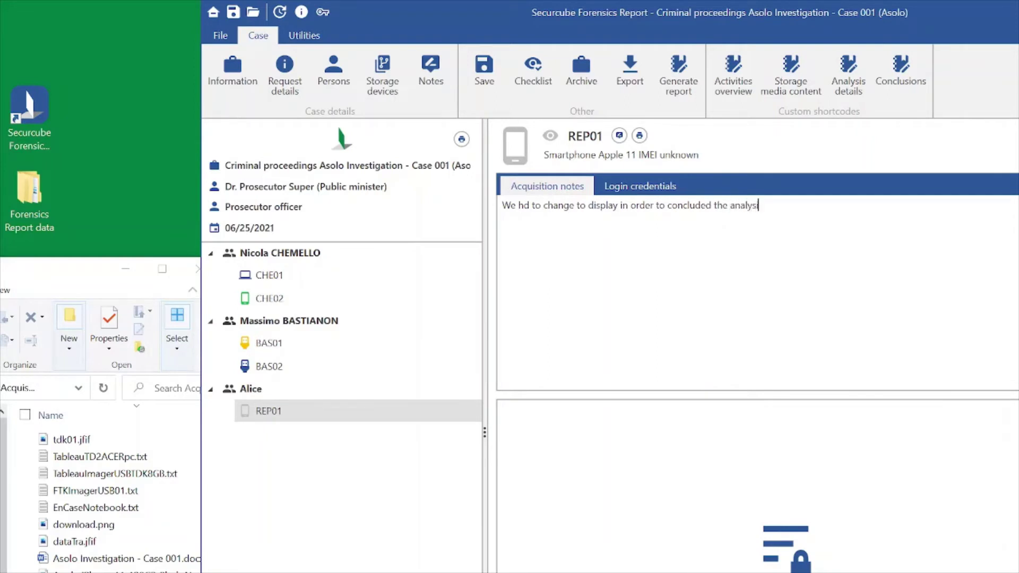
pyautogui.write('s.')
# Drag the Apple_iPhone 11 extraction zip onto REP01 and confirm the Cellebrite UFED advanced logical extraction
pyautogui.click(197, 568)
pyautogui.moveTo(198, 569); pyautogui.dragTo(626, 563)
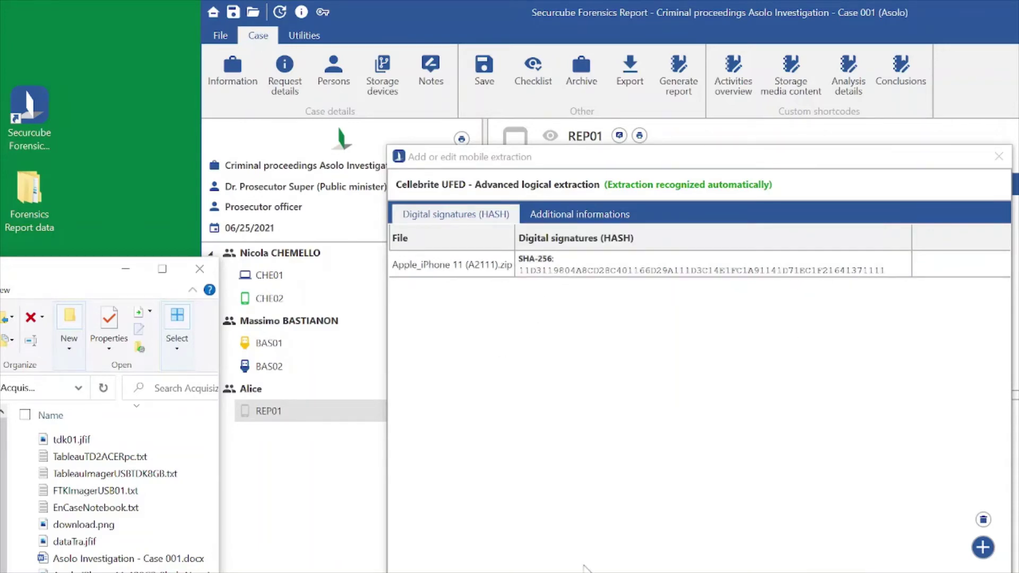
pyautogui.press('Return')
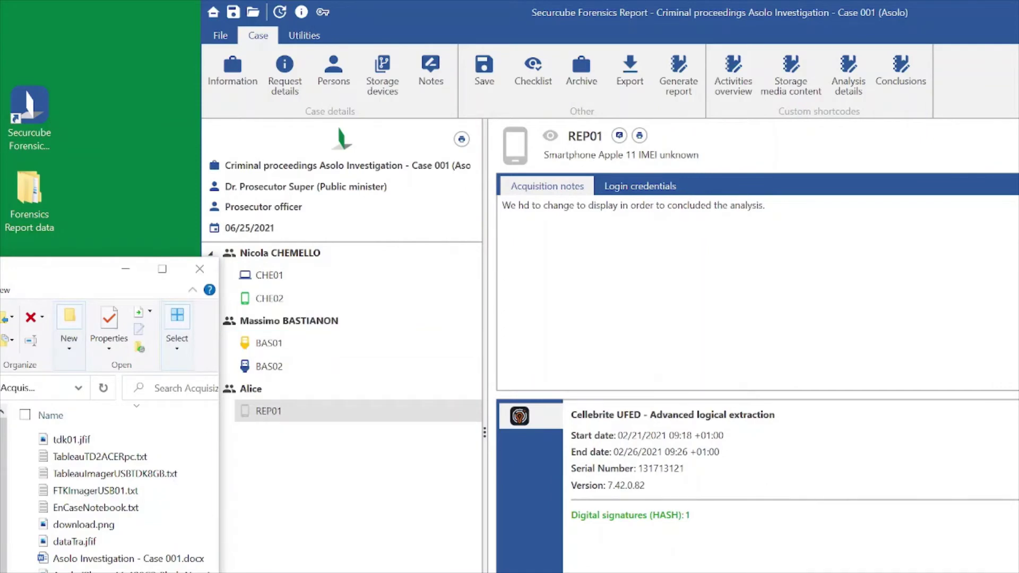
pyautogui.moveTo(106, 571); pyautogui.dragTo(910, 382)
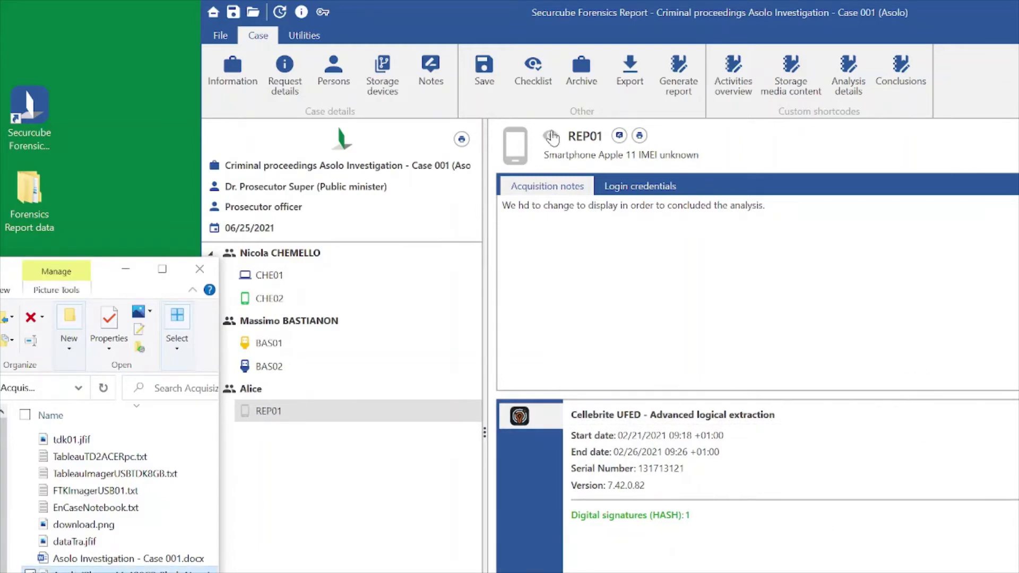
# Review the checklist's Todo alert and set REP01's evidence state to Acquired
pyautogui.click(541, 75)
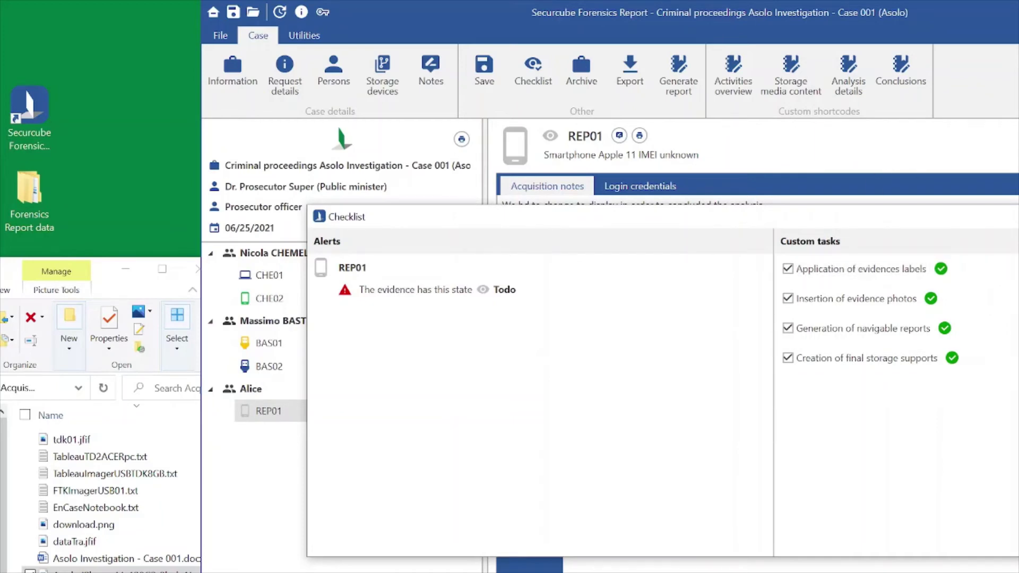
pyautogui.click(551, 137)
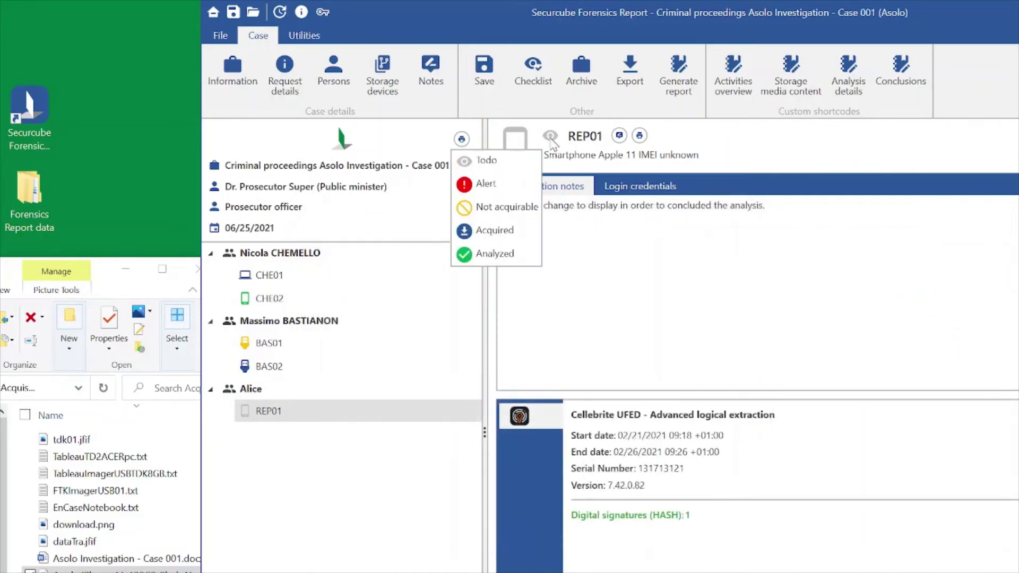
pyautogui.click(525, 231)
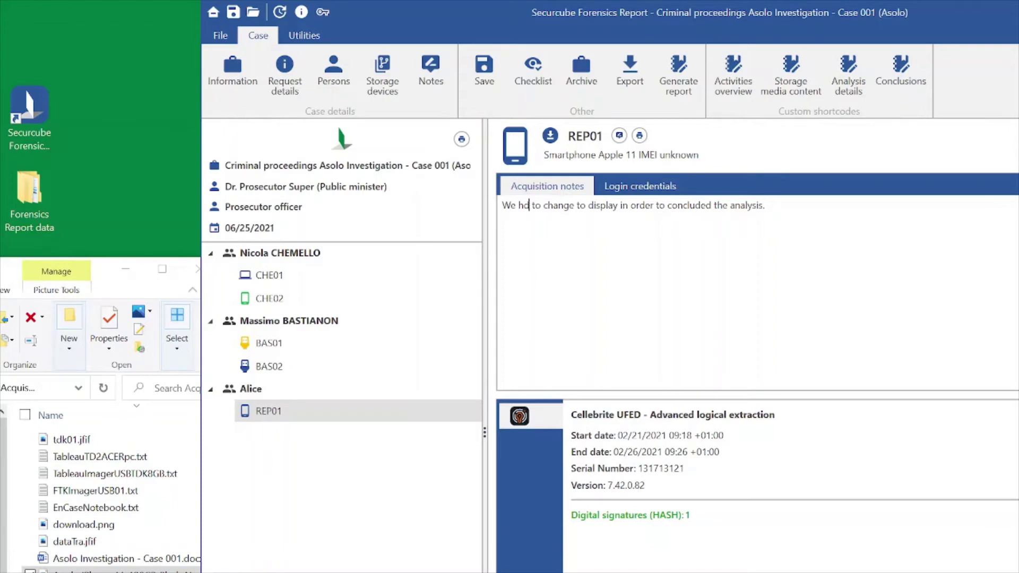
# Save the report to the Desktop as 'Asolo Investigation - Case 0.01.docx' and generate it
pyautogui.click(682, 95)
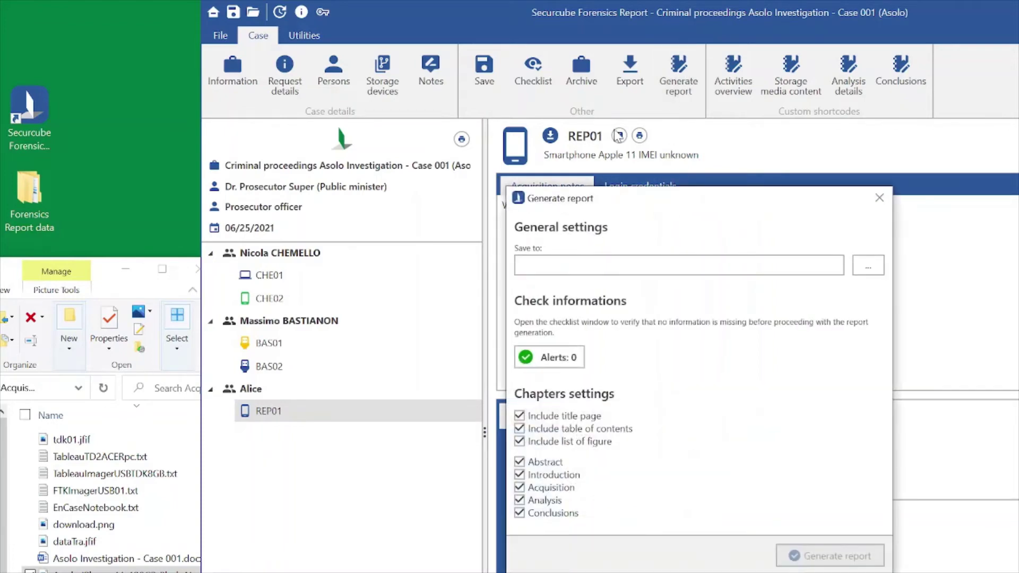
pyautogui.click(868, 266)
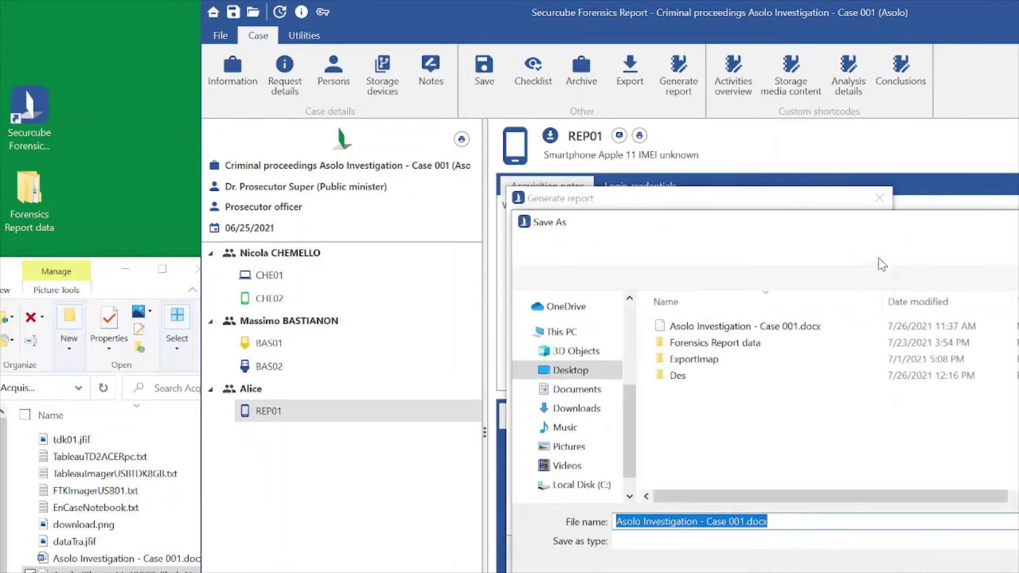
pyautogui.click(823, 496)
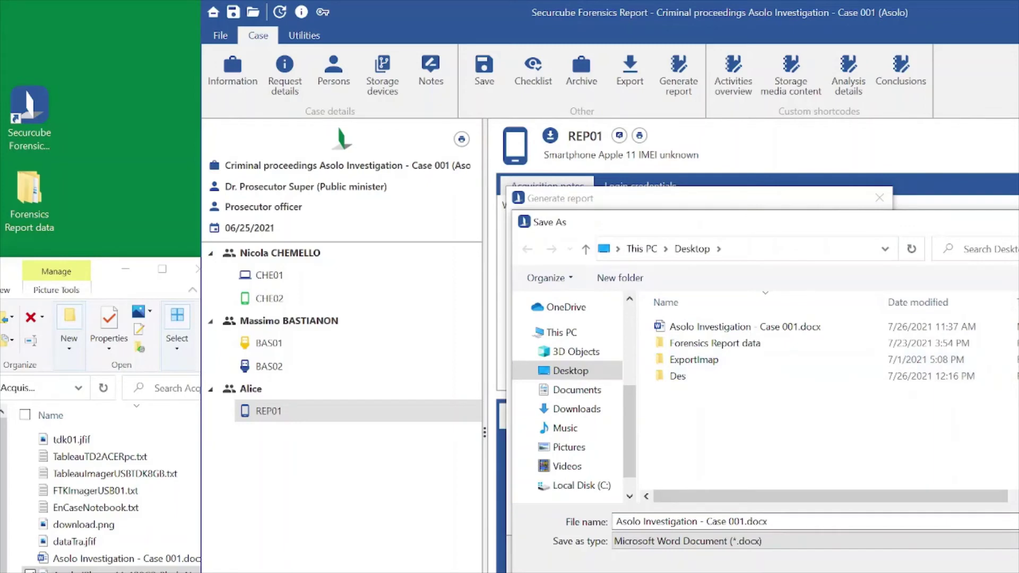
pyautogui.tripleClick(743, 521)
pyautogui.press('End')
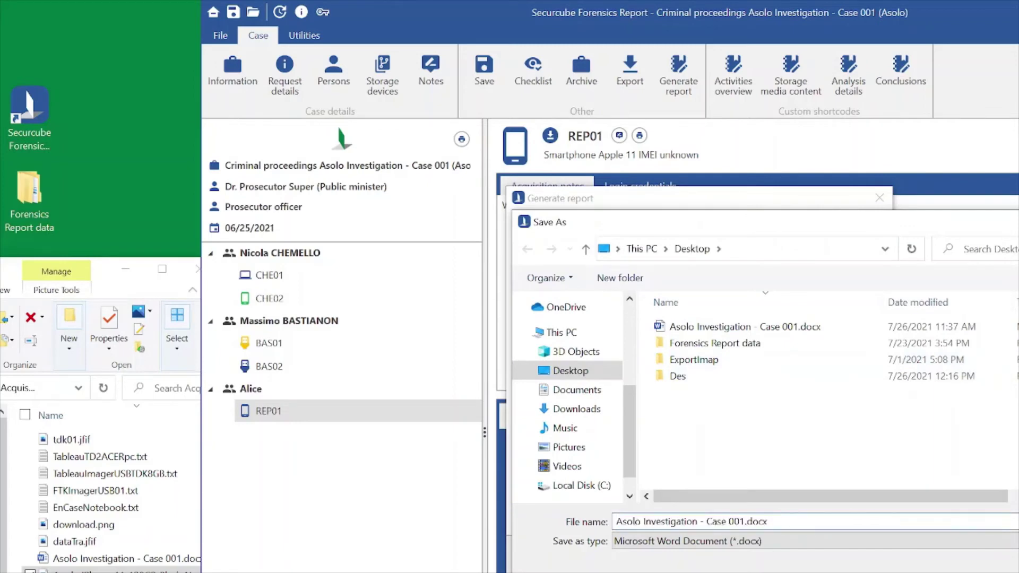
pyautogui.press('Left')
pyautogui.press('Left')
pyautogui.press('Left')
pyautogui.press('Left')
pyautogui.press('Left')
pyautogui.press('Left')
pyautogui.press('Left')
pyautogui.write('.')
pyautogui.press('Return')
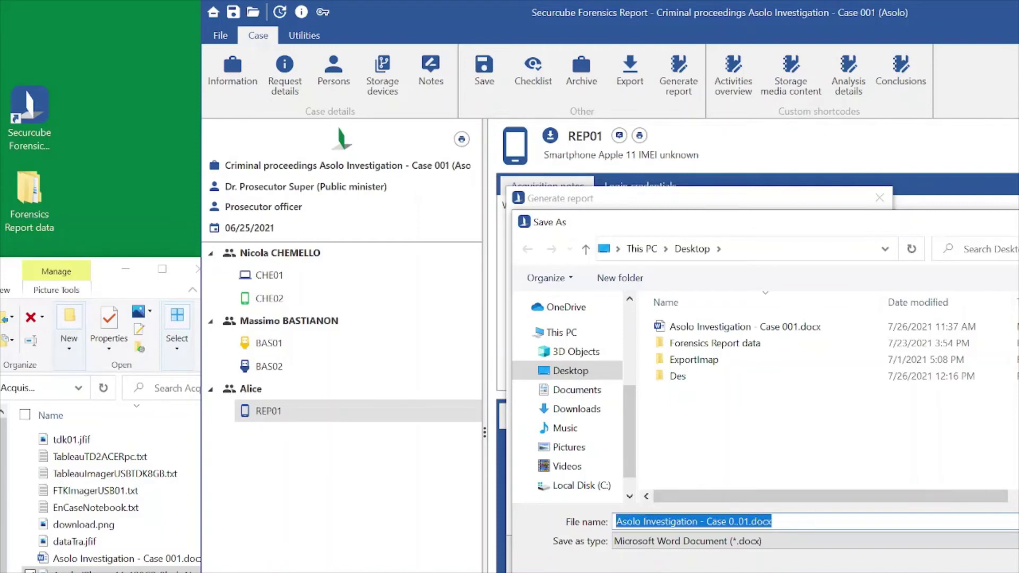
pyautogui.click(823, 562)
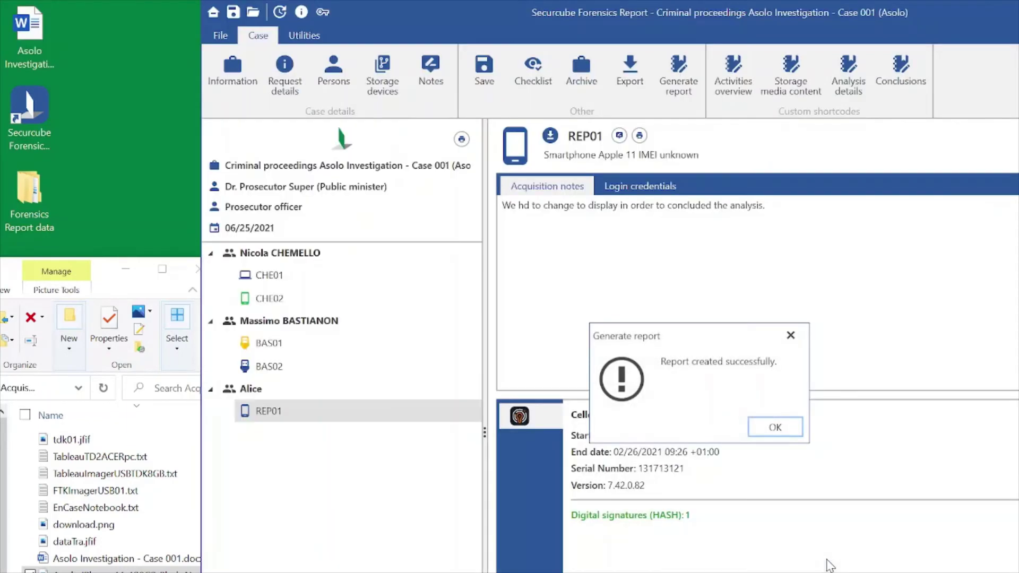
pyautogui.click(776, 427)
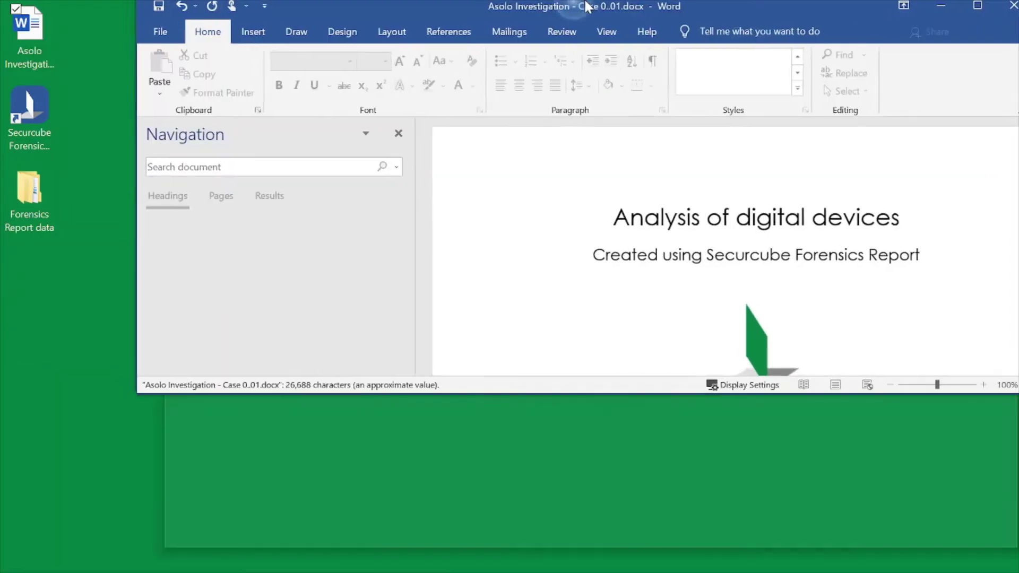
# Open Asolo Investigation - Case 0.01.docx and look over its cover page
pyautogui.doubleClick(587, 7)
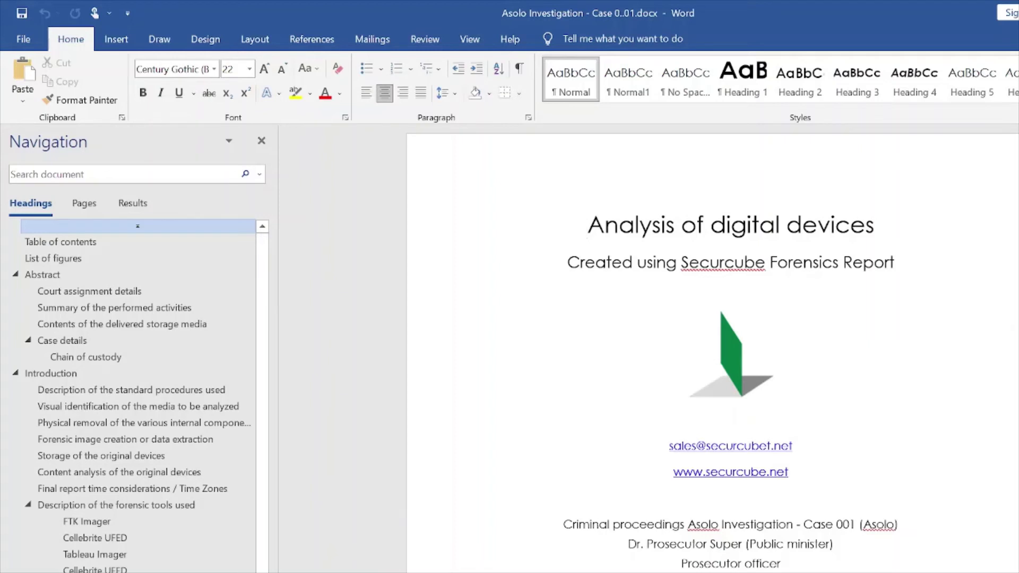
pyautogui.scroll(-2, 757, 352)
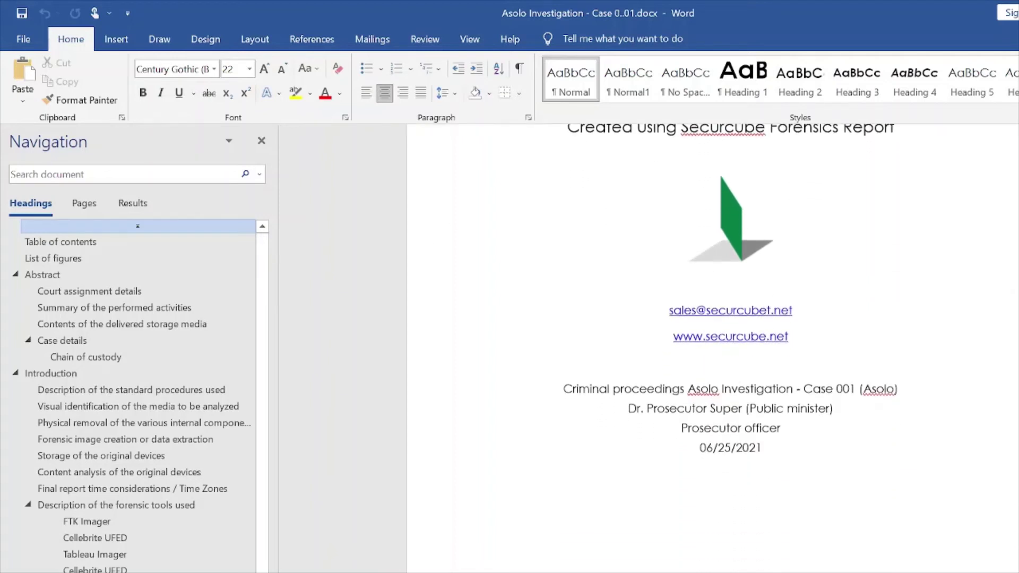
pyautogui.scroll(2, 713, 350)
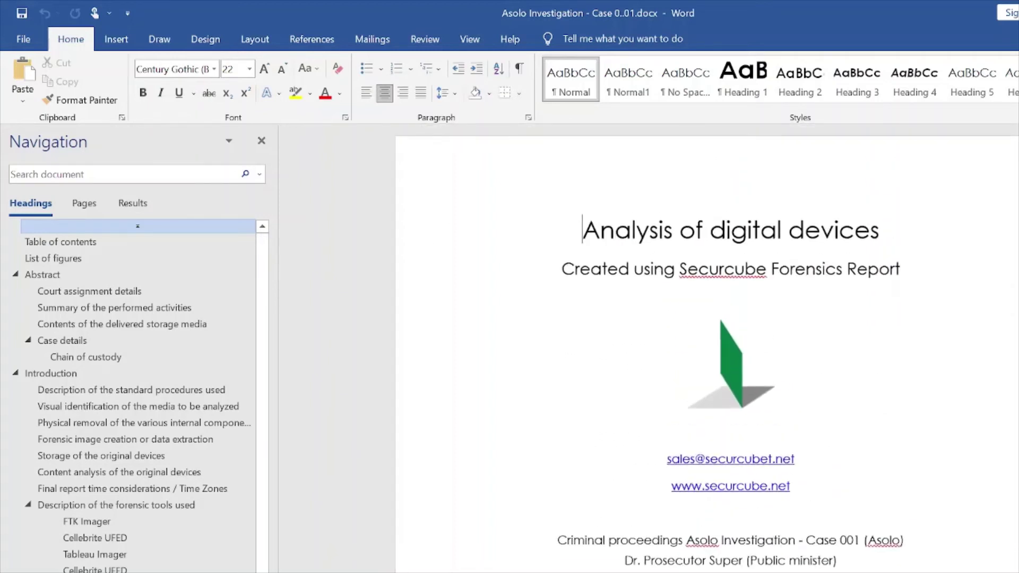
pyautogui.scroll(2, 730, 351)
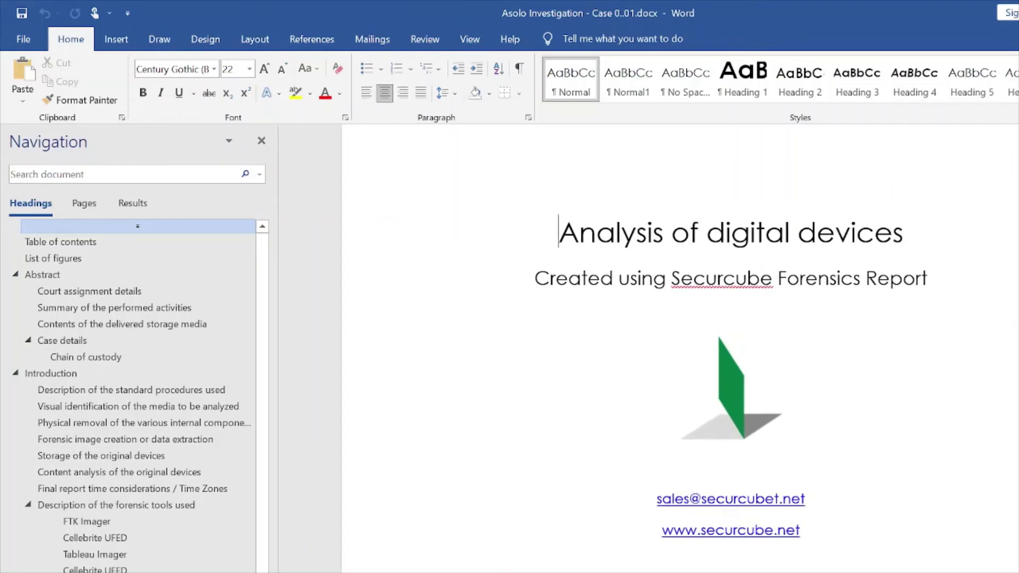
pyautogui.scroll(-3, 734, 478)
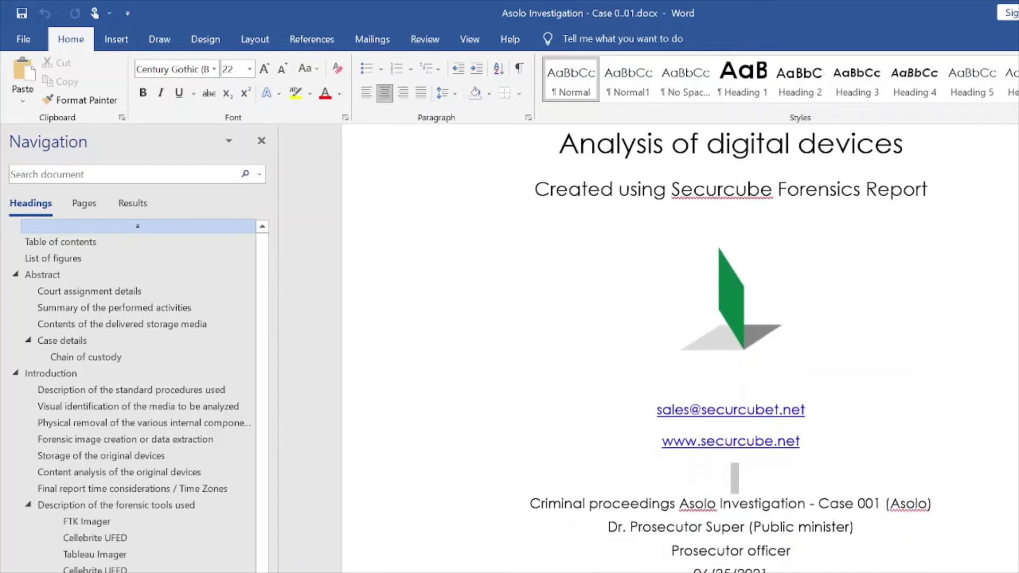
# Highlight the cover's case and prosecutor lines, then go to the Table of contents
pyautogui.moveTo(734, 477); pyautogui.dragTo(775, 569)
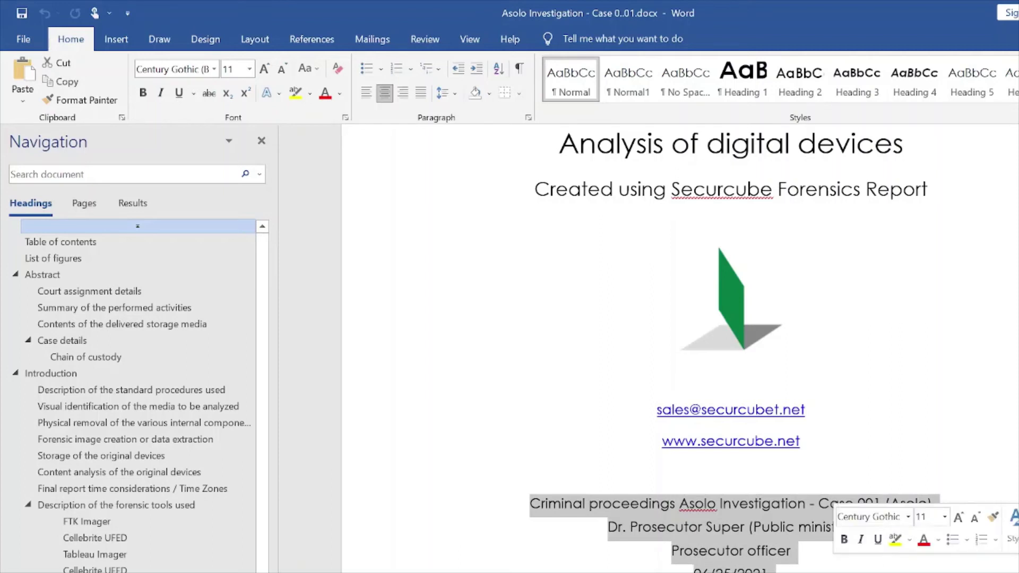
pyautogui.scroll(-3, 730, 345)
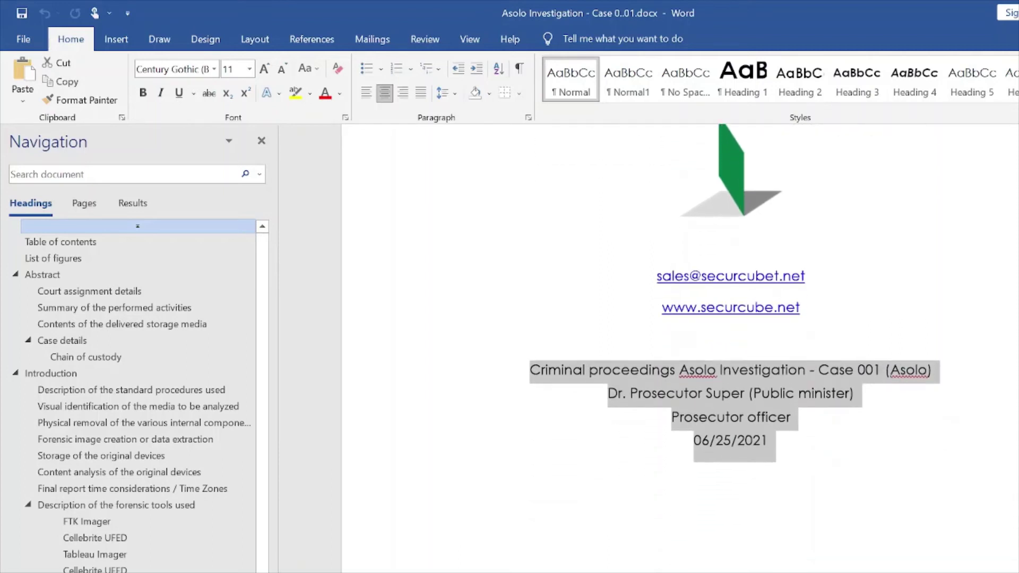
pyautogui.click(730, 478)
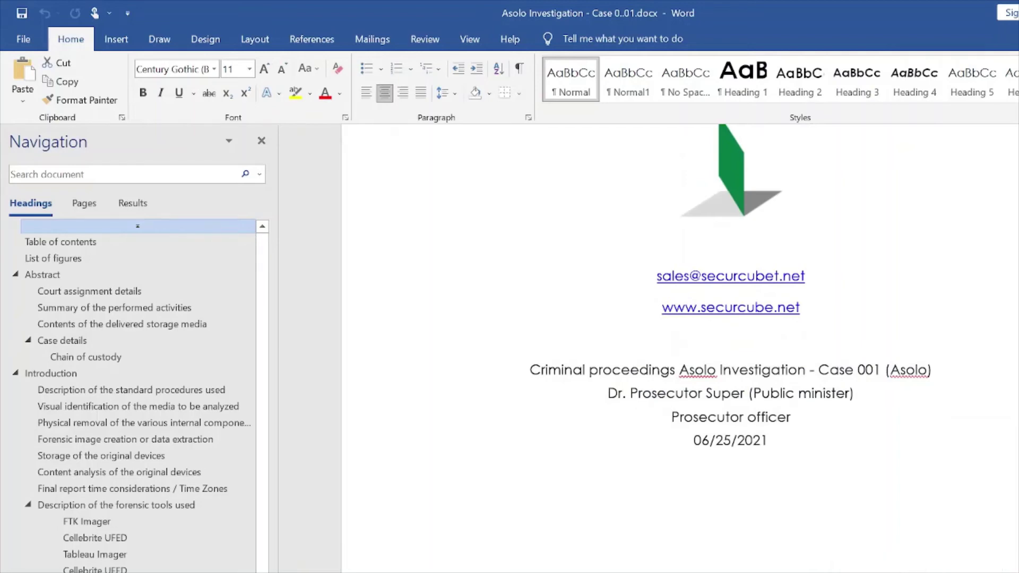
pyautogui.click(60, 242)
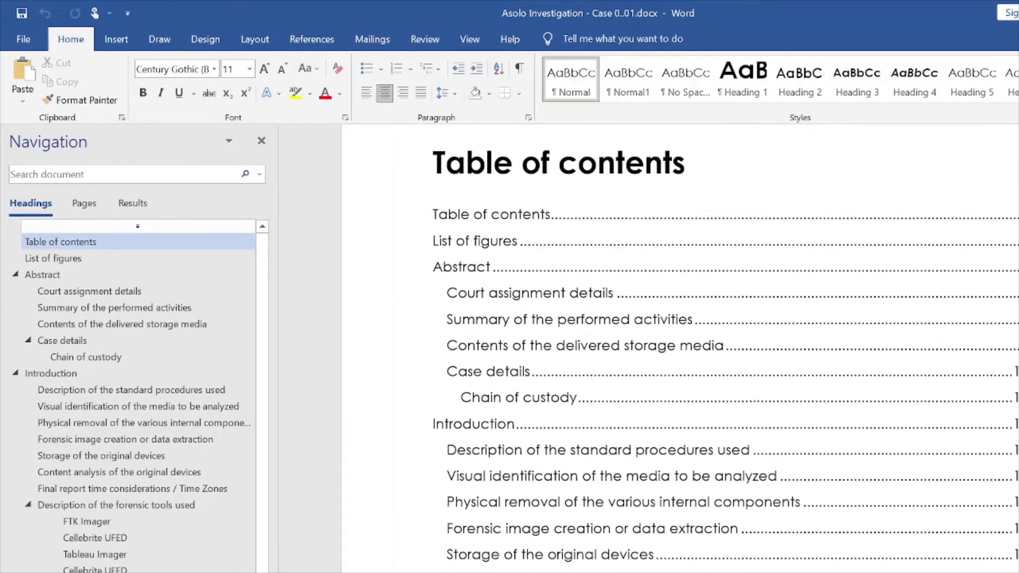
# Read through the Abstract and the assignment's final instruction paragraph
pyautogui.scroll(-15, 679, 350)
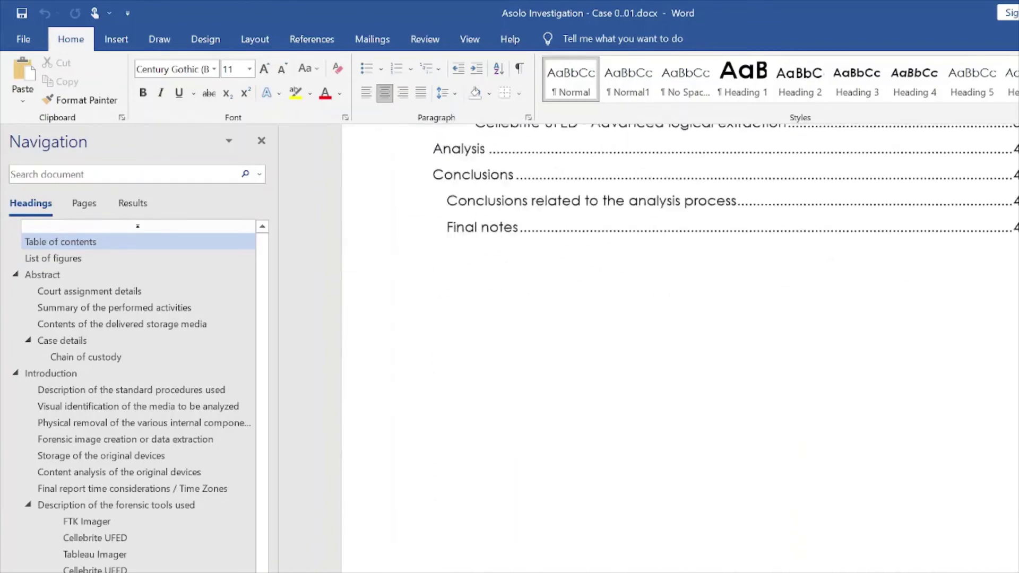
pyautogui.scroll(-15, 679, 351)
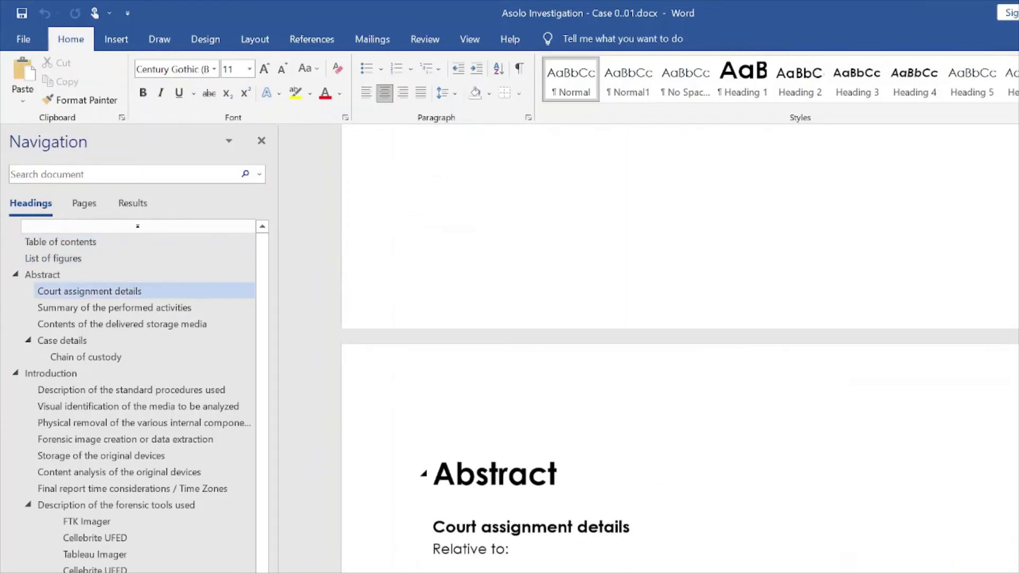
pyautogui.scroll(-6, 679, 350)
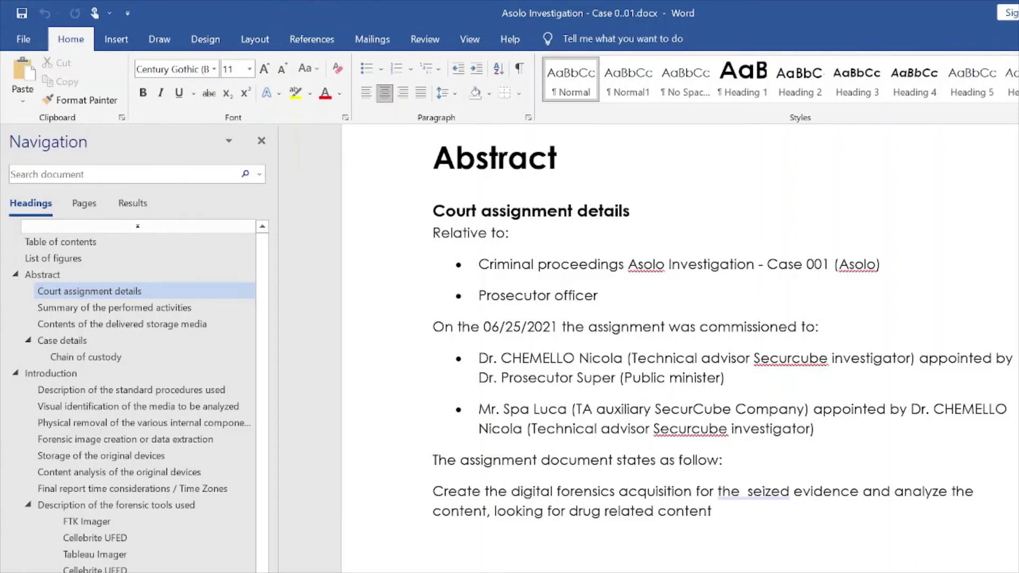
pyautogui.doubleClick(395, 510)
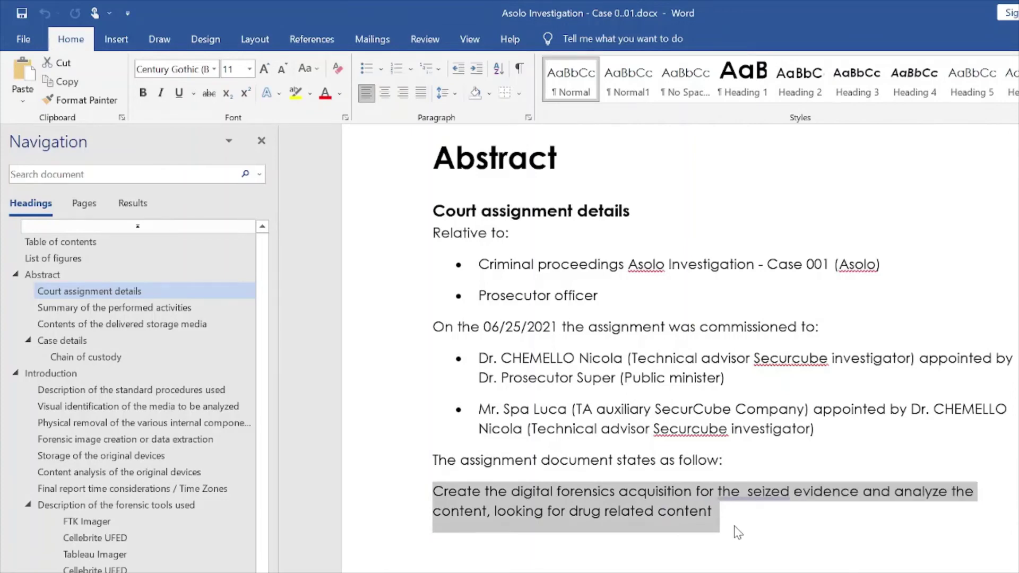
pyautogui.press('Right')
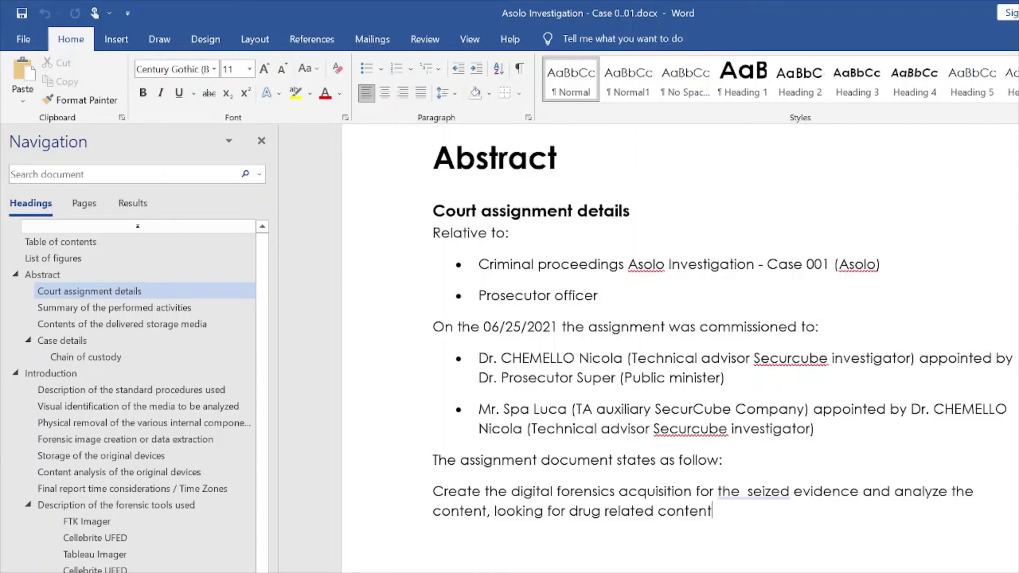
# Go to Summary of the performed activities and highlight its opening text
pyautogui.scroll(-1, 722, 332)
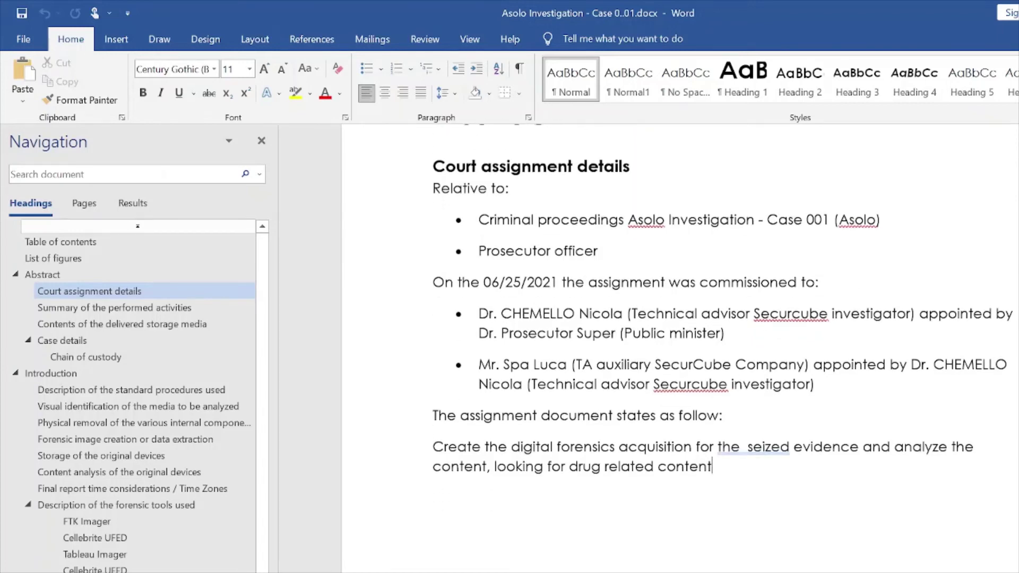
pyautogui.scroll(-6, 722, 307)
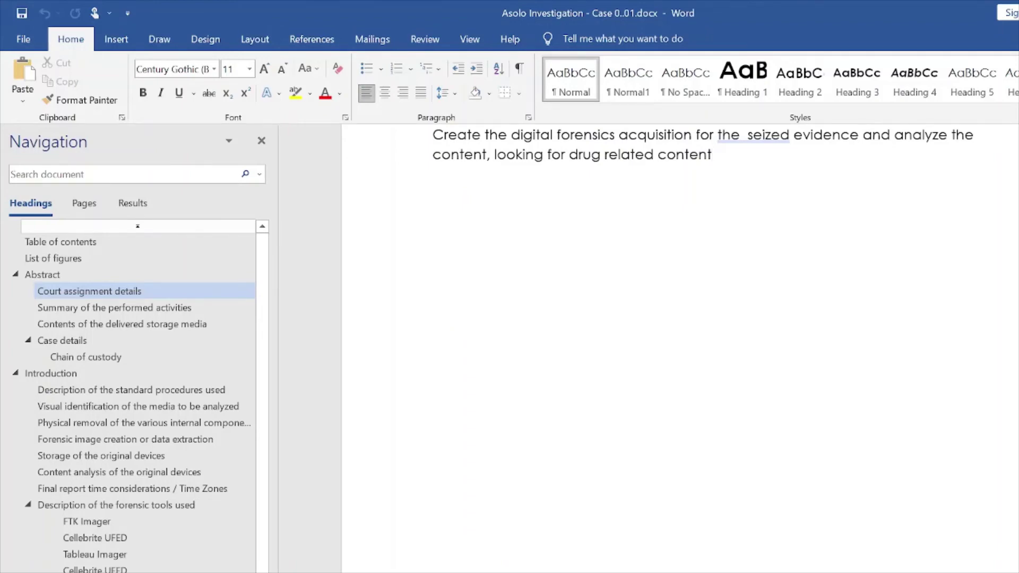
pyautogui.click(114, 307)
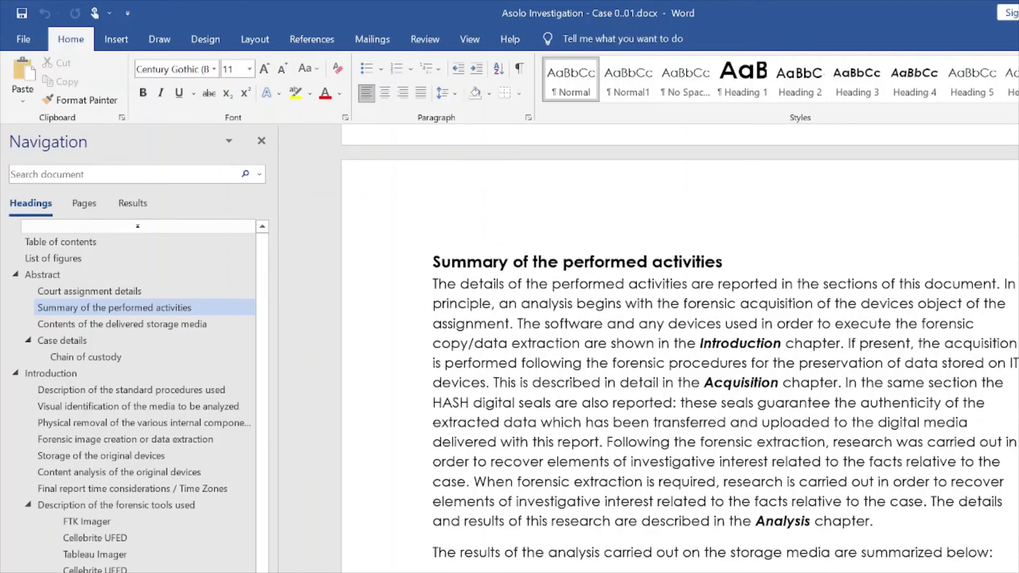
pyautogui.moveTo(460, 284); pyautogui.dragTo(1003, 502)
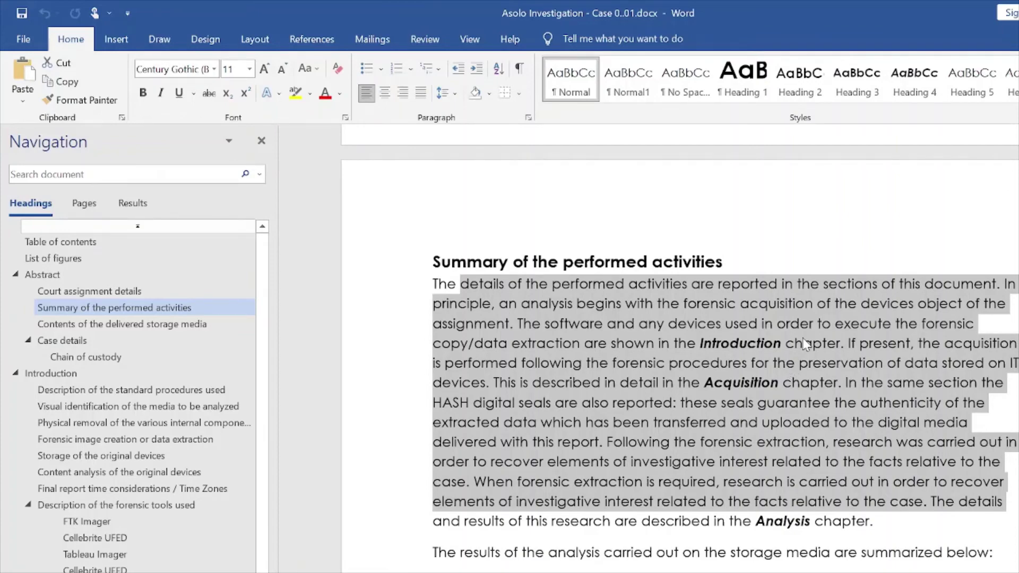
# Scroll down to the Description of the forensic tools used section with FTK Imager
pyautogui.scroll(-10, 805, 344)
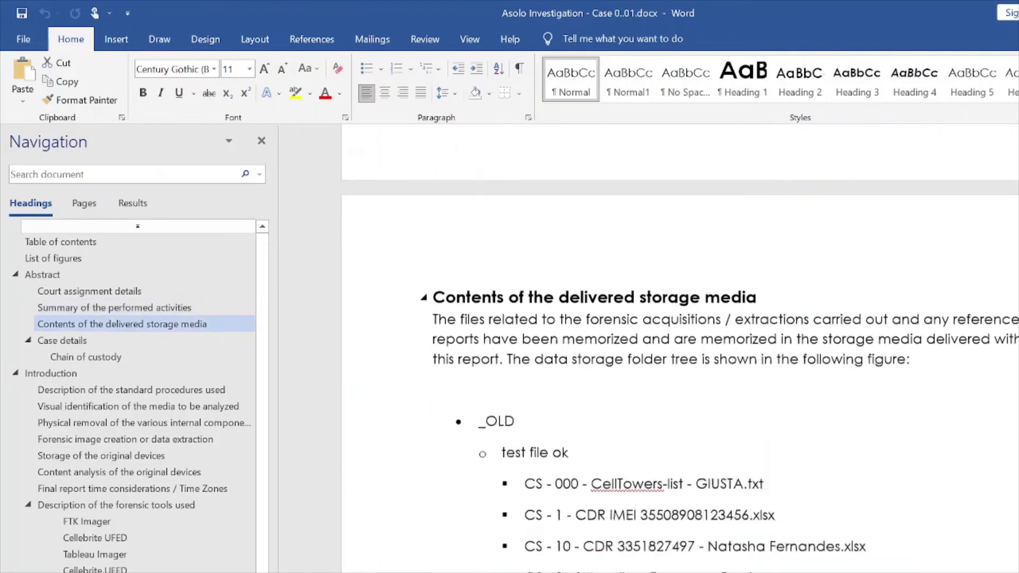
pyautogui.scroll(-8, 725, 348)
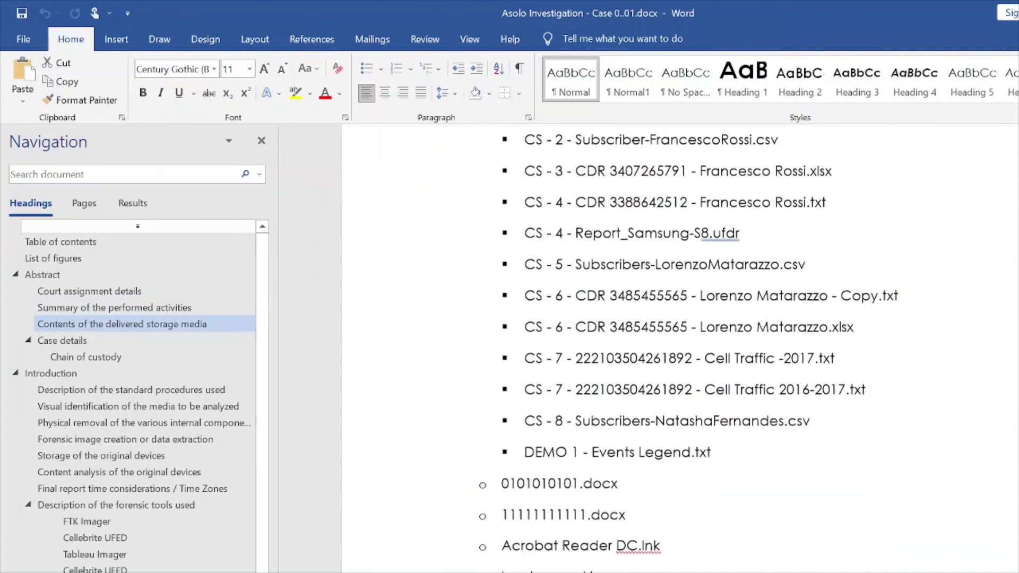
pyautogui.scroll(-15, 728, 276)
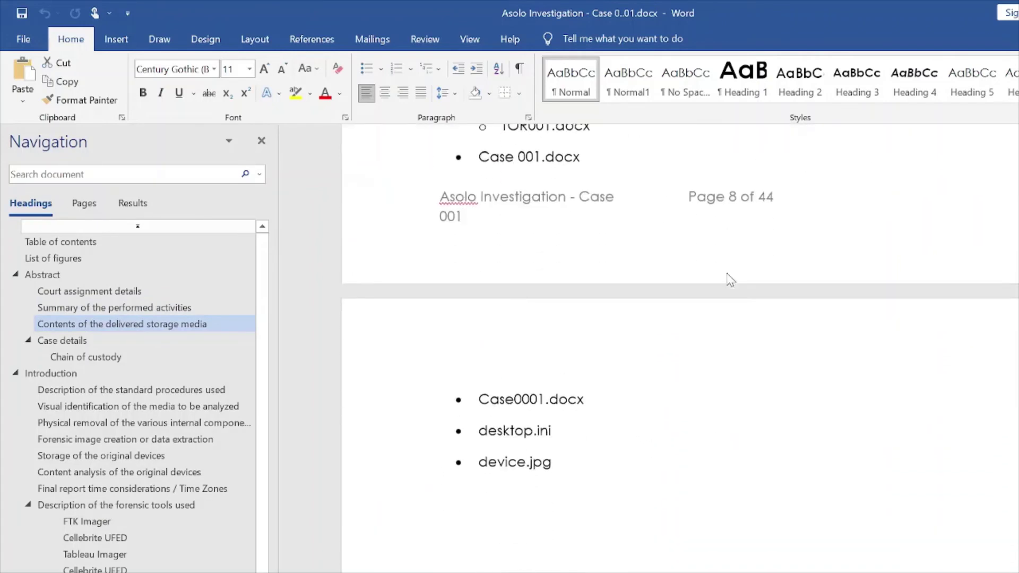
pyautogui.scroll(-15, 730, 280)
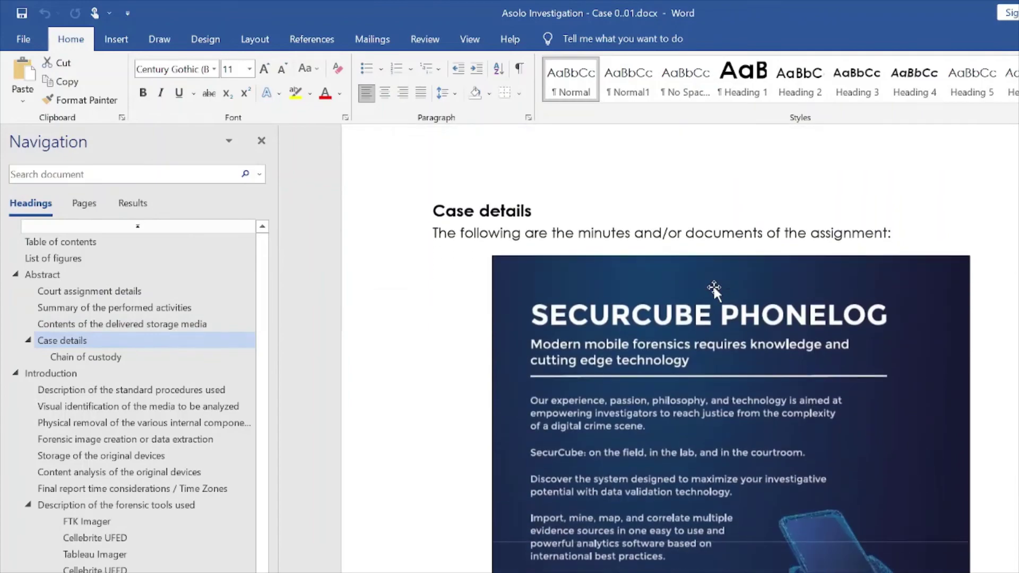
pyautogui.scroll(-15, 713, 289)
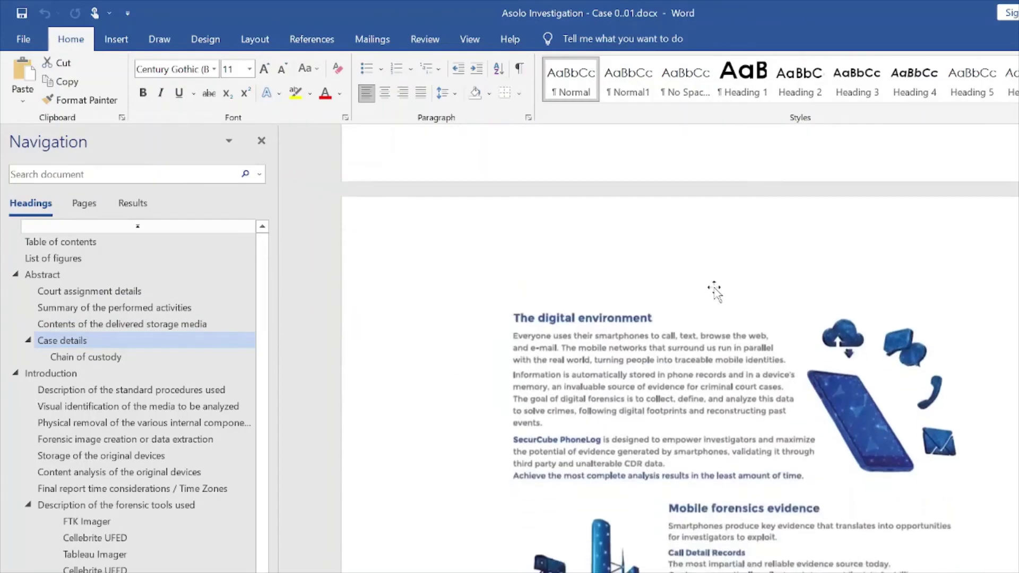
pyautogui.scroll(-15, 713, 289)
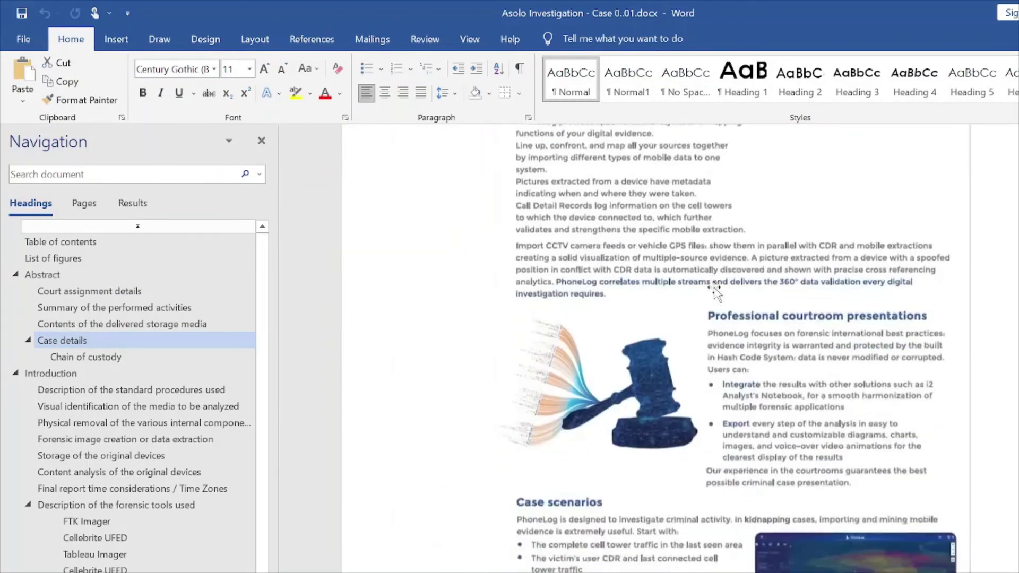
pyautogui.scroll(-15, 714, 289)
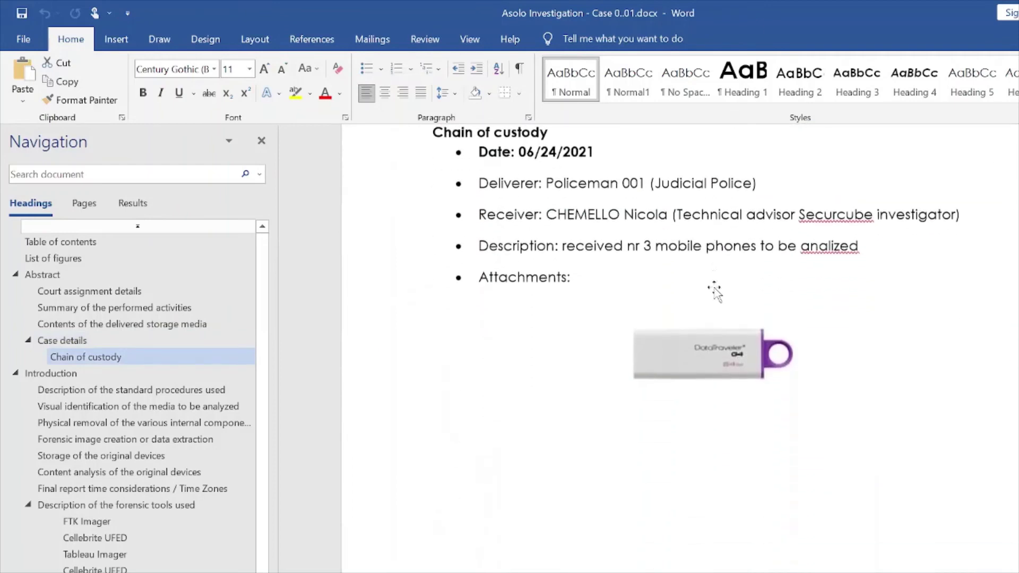
pyautogui.scroll(-6, 713, 289)
pyautogui.scroll(4, 714, 289)
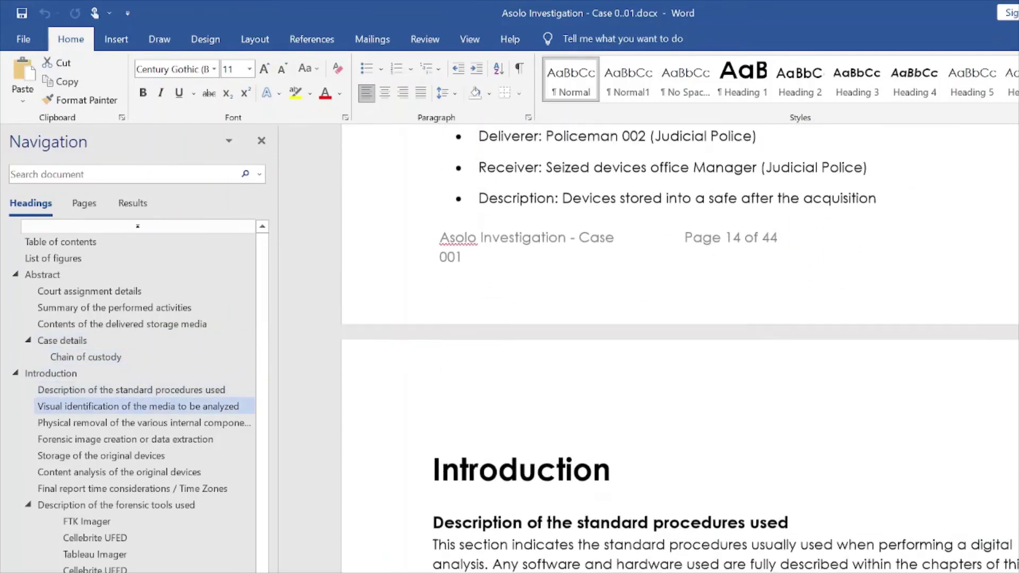
pyautogui.scroll(-10, 714, 289)
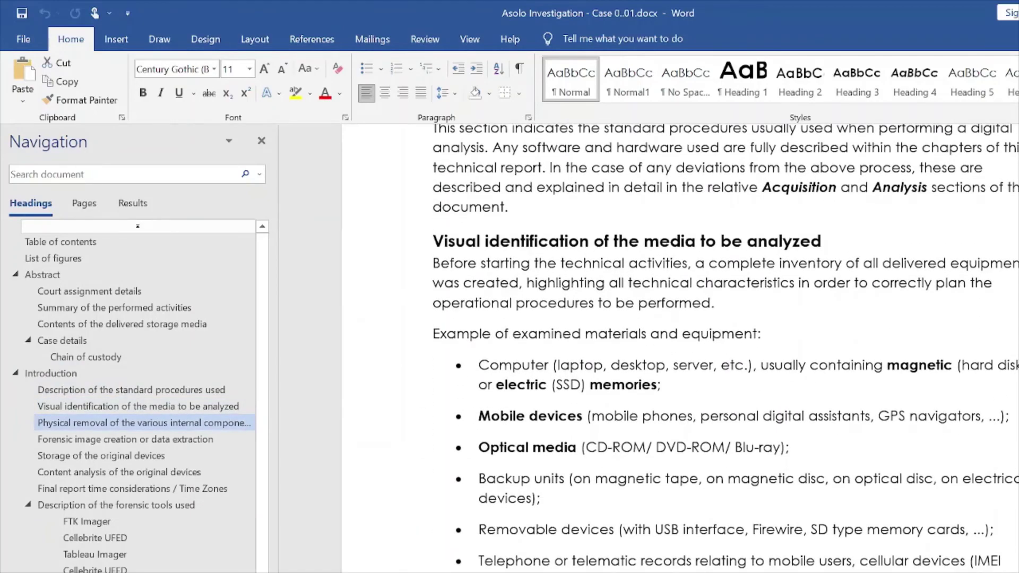
pyautogui.scroll(-5, 713, 350)
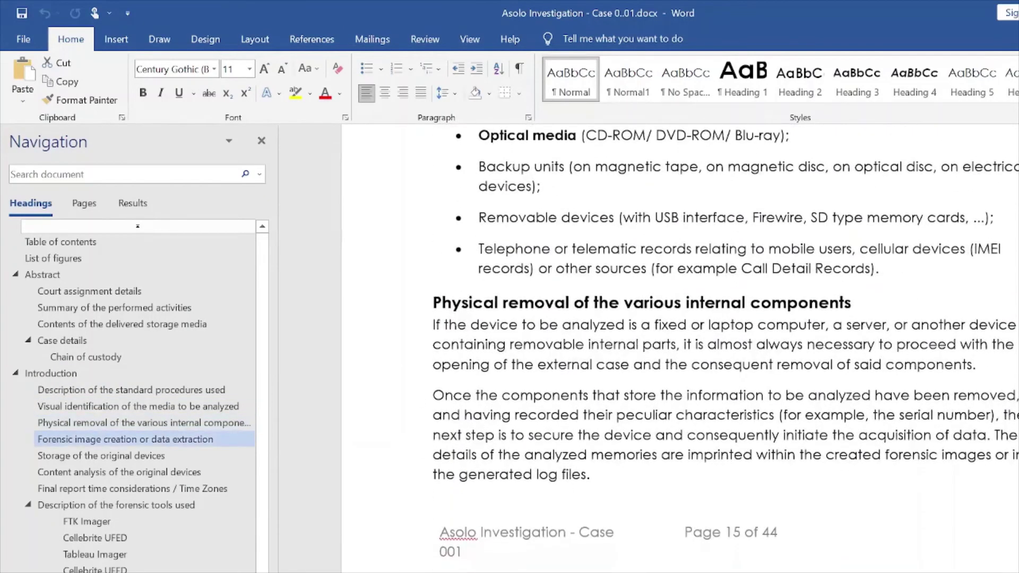
pyautogui.scroll(-1, 714, 319)
pyautogui.scroll(-10, 679, 345)
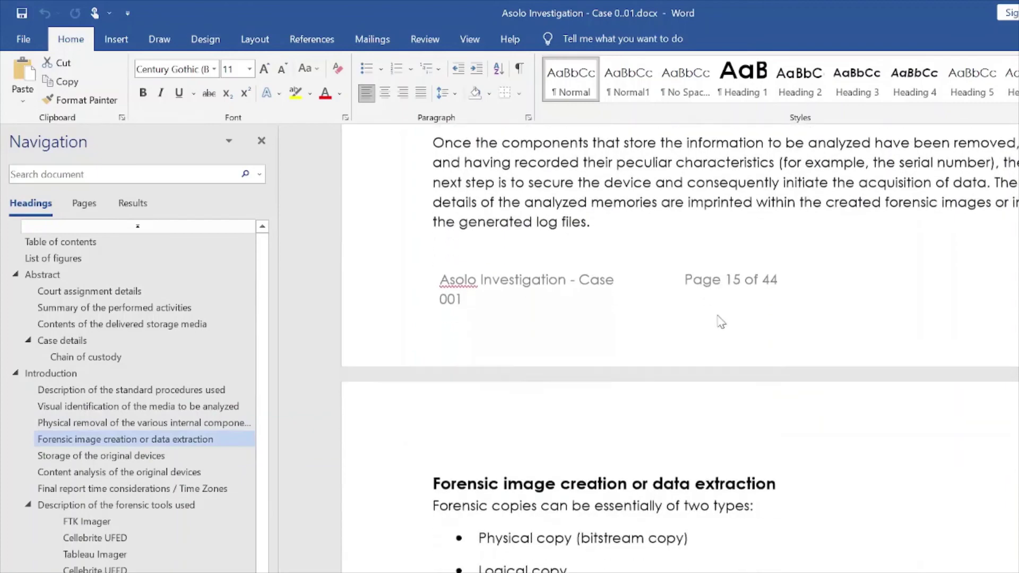
pyautogui.scroll(-15, 679, 345)
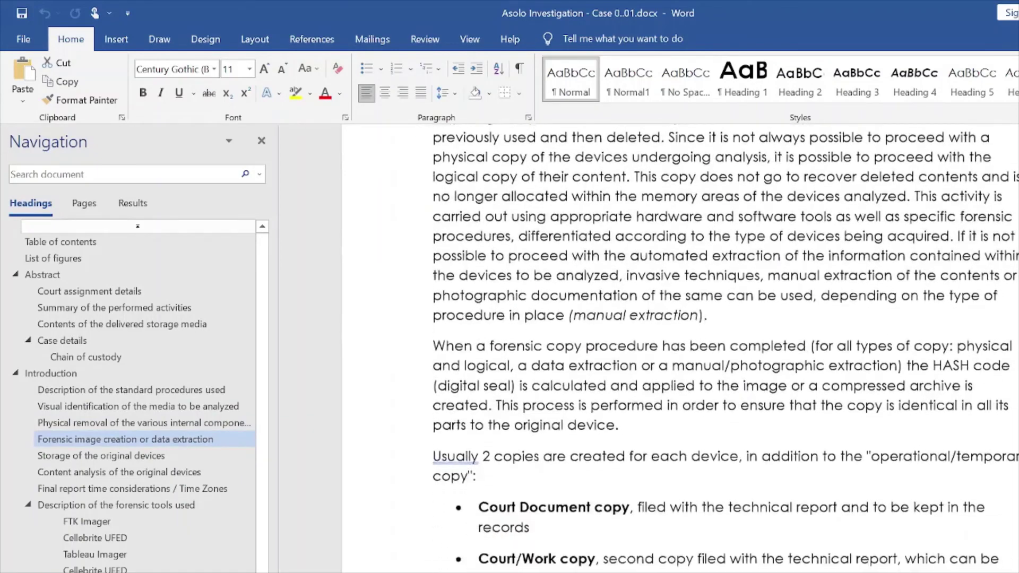
pyautogui.scroll(-10, 691, 341)
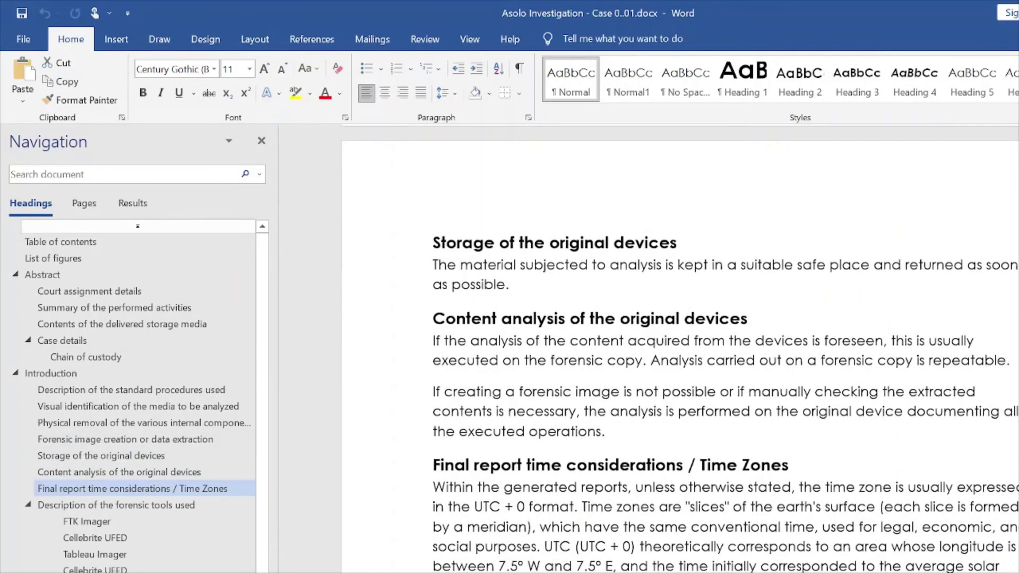
pyautogui.scroll(-10, 696, 336)
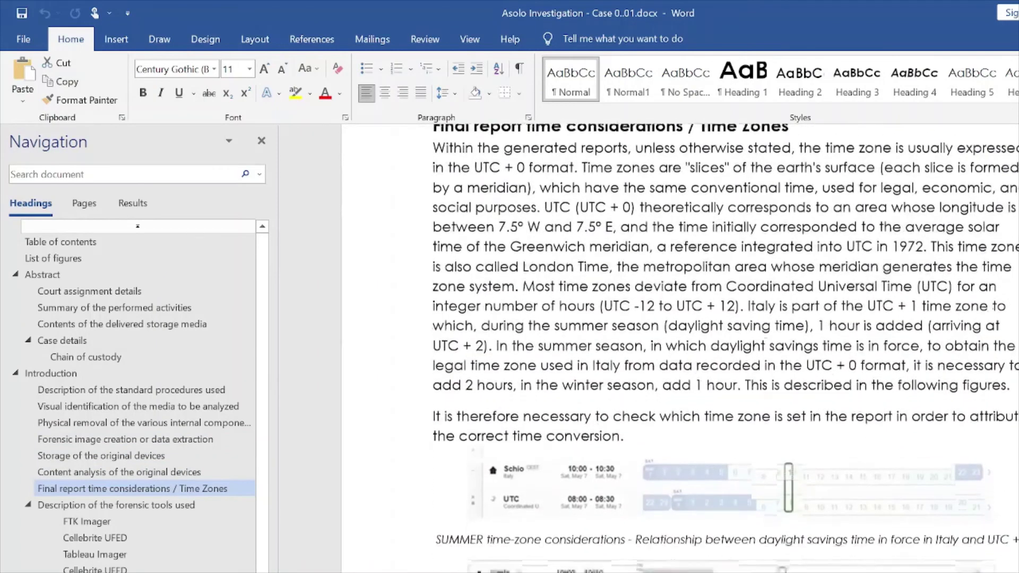
pyautogui.scroll(-6, 695, 336)
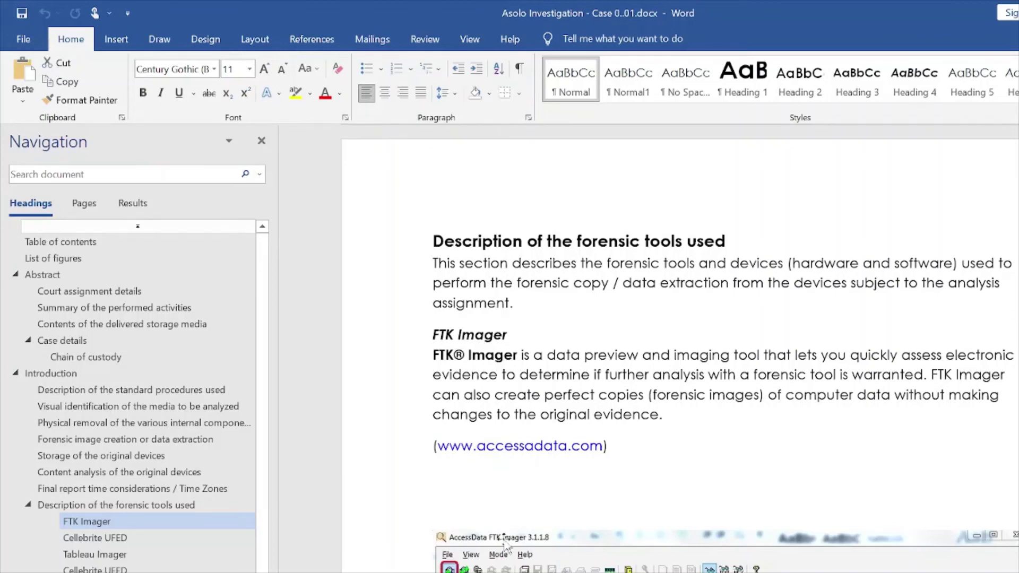
# Scroll past the FTK Imager, Cellebrite UFED and Tableau Imager descriptions to the analysis-procedure heading
pyautogui.scroll(-12, 558, 395)
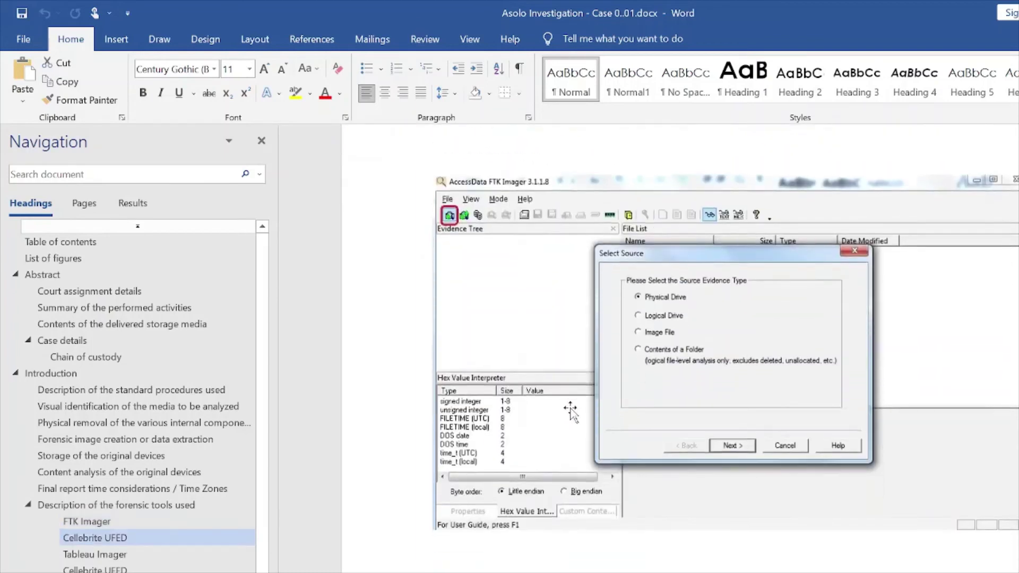
pyautogui.scroll(-3, 557, 396)
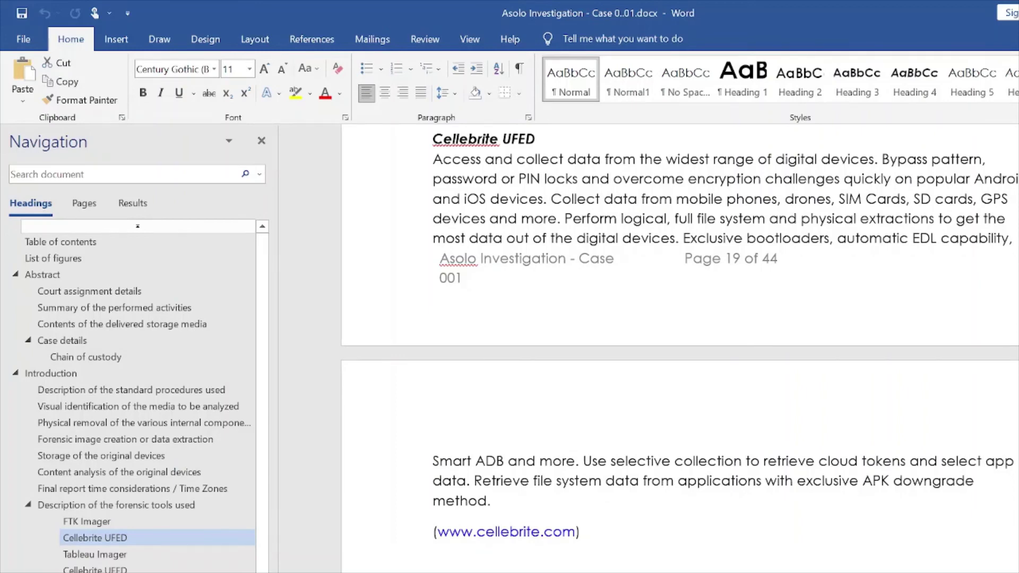
pyautogui.scroll(-10, 610, 451)
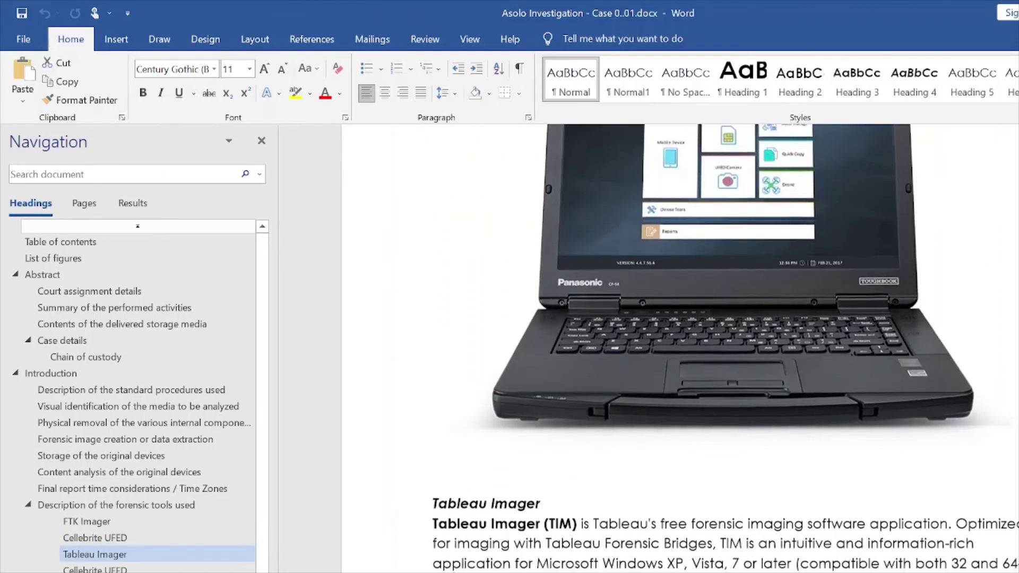
pyautogui.scroll(-7, 680, 345)
pyautogui.scroll(2, 680, 345)
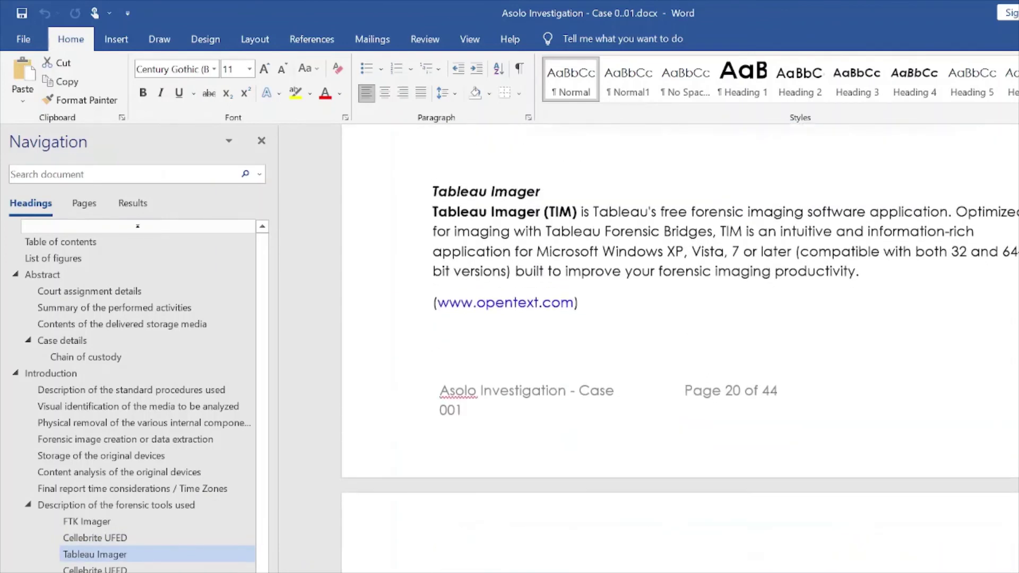
pyautogui.scroll(-15, 603, 405)
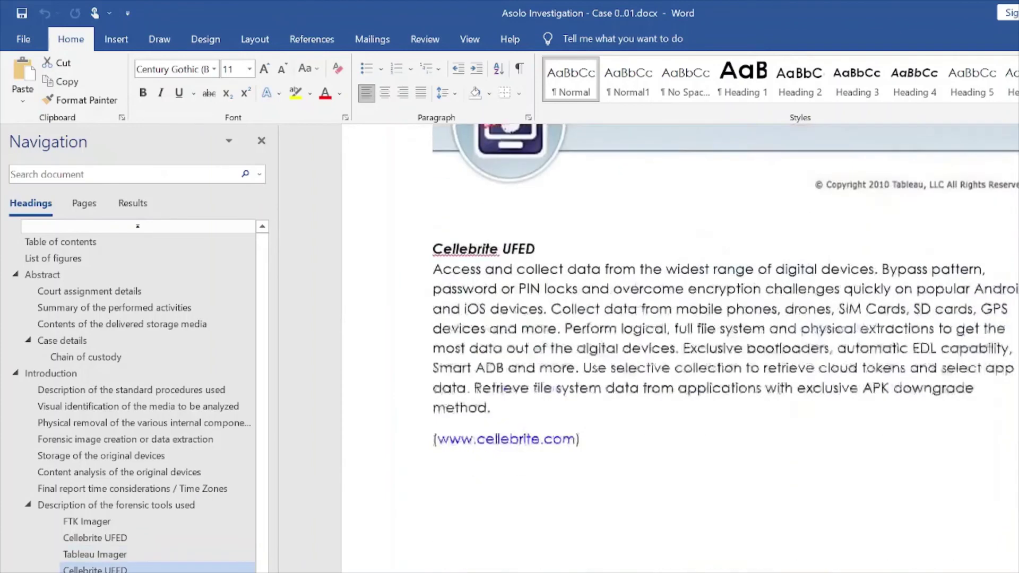
pyautogui.scroll(-15, 571, 375)
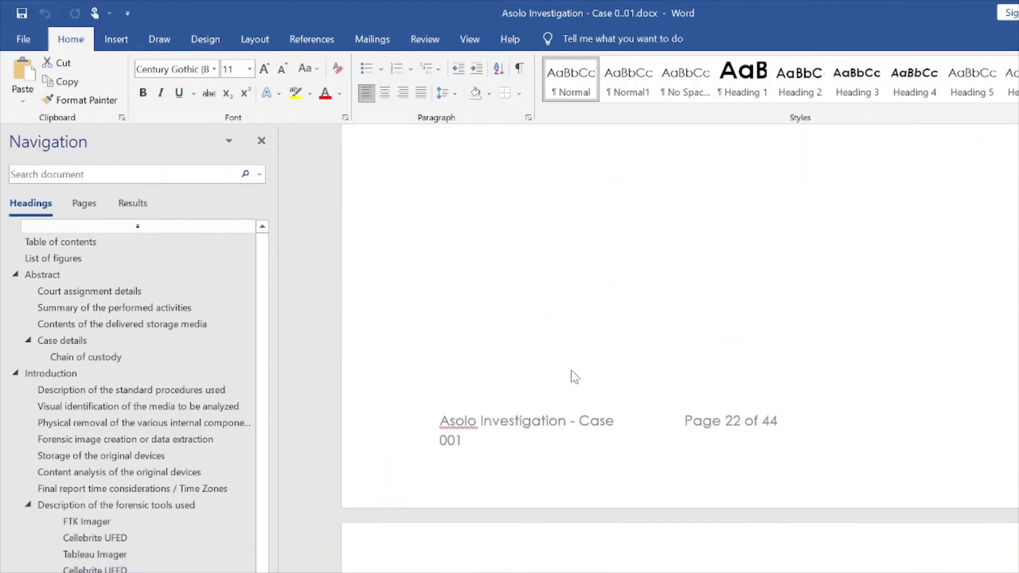
pyautogui.scroll(-8, 571, 375)
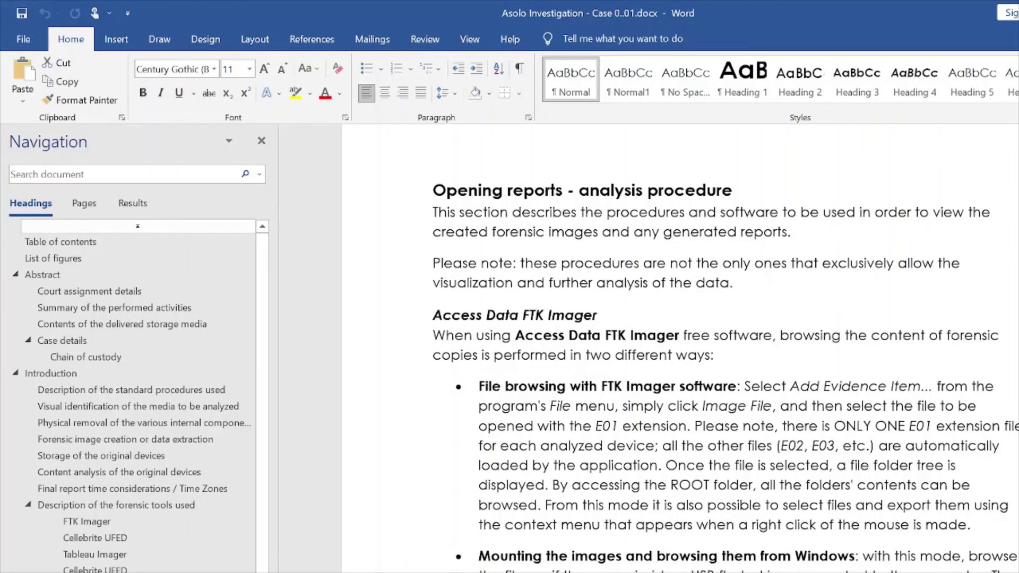
# Scroll past the Magnet AXIOM and Cellebrite Reader subsections to the Analyzed devices list
pyautogui.scroll(-8, 719, 364)
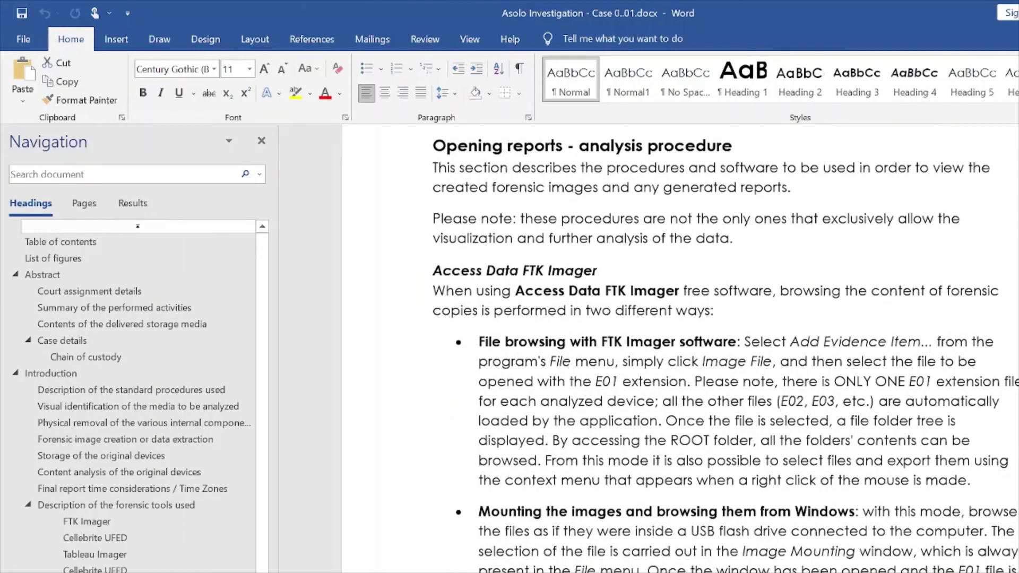
pyautogui.scroll(-15, 635, 348)
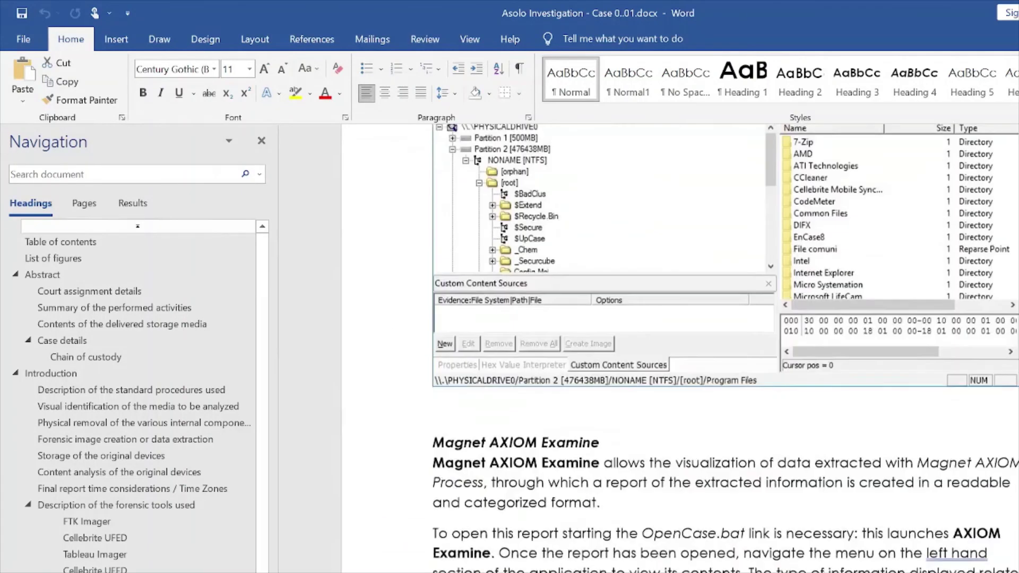
pyautogui.scroll(-15, 644, 346)
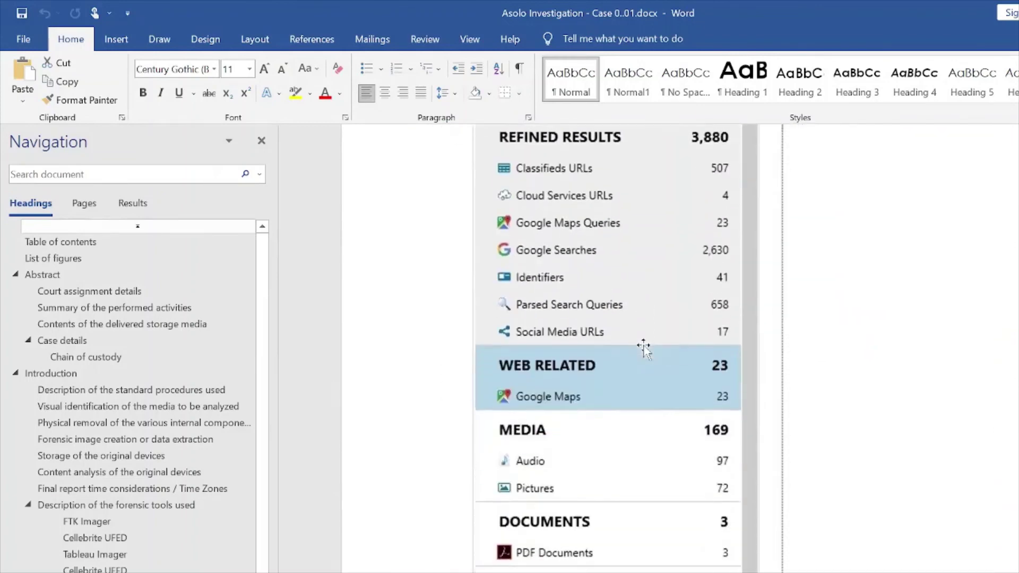
pyautogui.scroll(2, 725, 286)
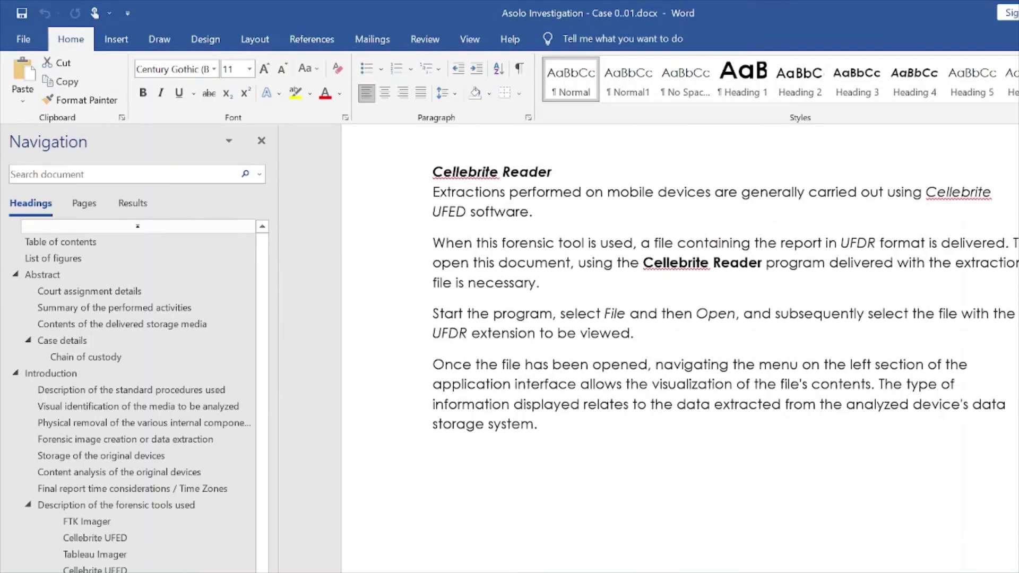
pyautogui.scroll(-12, 669, 365)
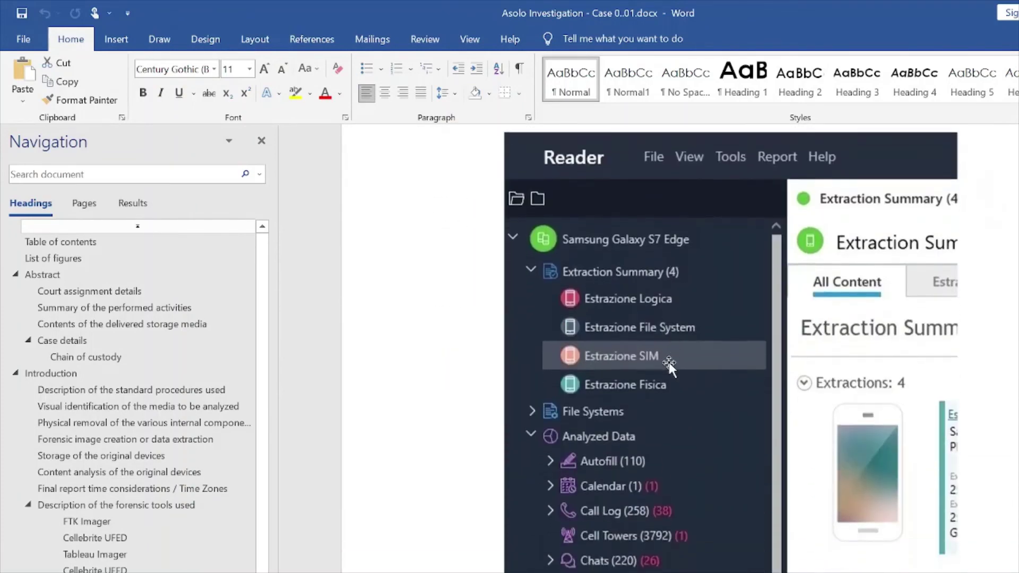
pyautogui.scroll(-12, 668, 365)
pyautogui.scroll(-8, 679, 348)
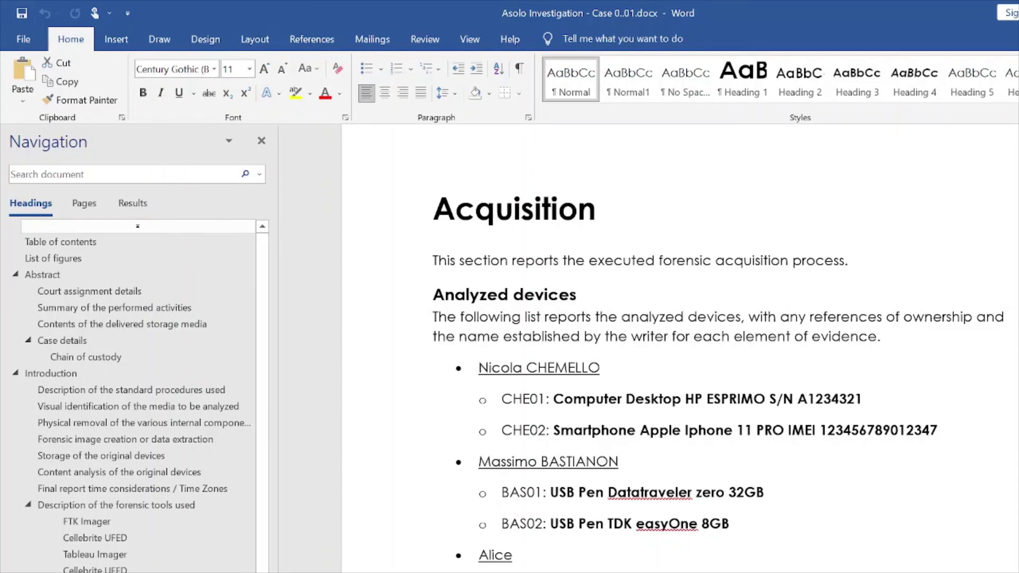
# Scroll to the FTK Imager physical copy hash details and briefly highlight them
pyautogui.scroll(-15, 679, 350)
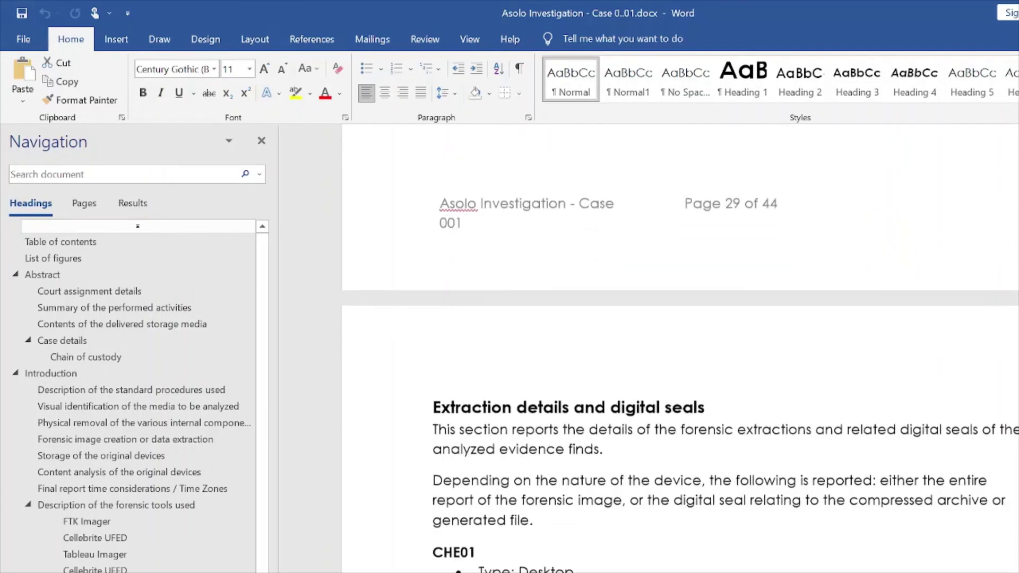
pyautogui.scroll(-3, 725, 350)
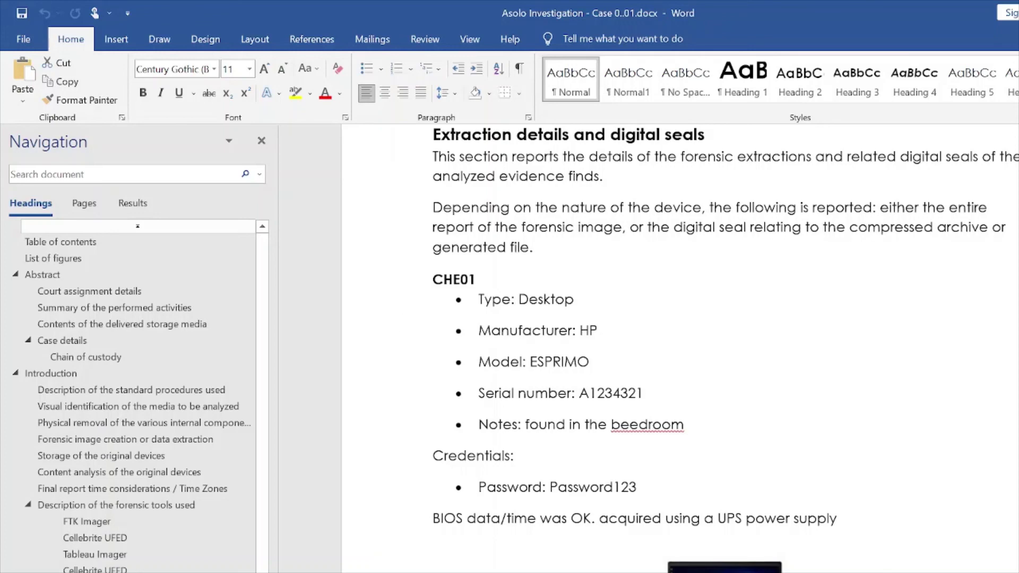
pyautogui.scroll(-8, 725, 349)
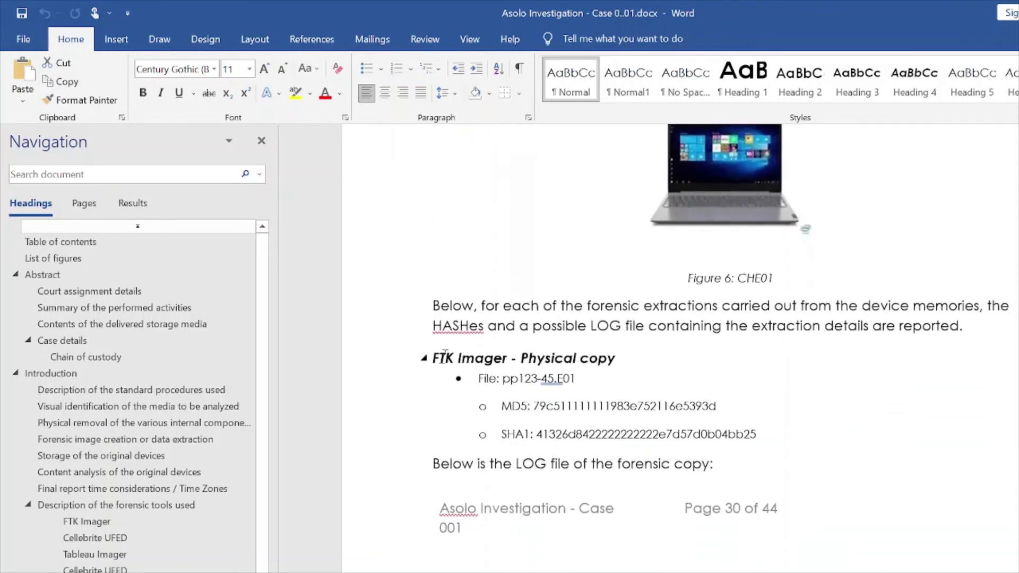
pyautogui.moveTo(425, 358); pyautogui.dragTo(690, 571)
pyautogui.click(690, 570)
# Continue past the remaining CHE02, BAS and REP01 extraction details and LOG files to the Analysis heading
pyautogui.scroll(-5, 695, 546)
pyautogui.scroll(-1, 694, 546)
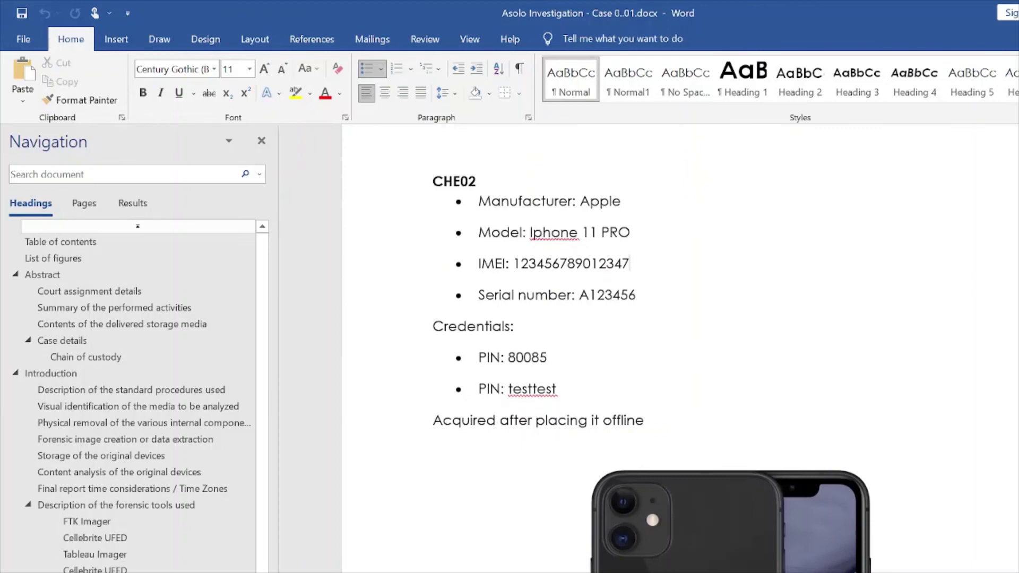
pyautogui.scroll(-4, 652, 345)
pyautogui.scroll(6, 653, 344)
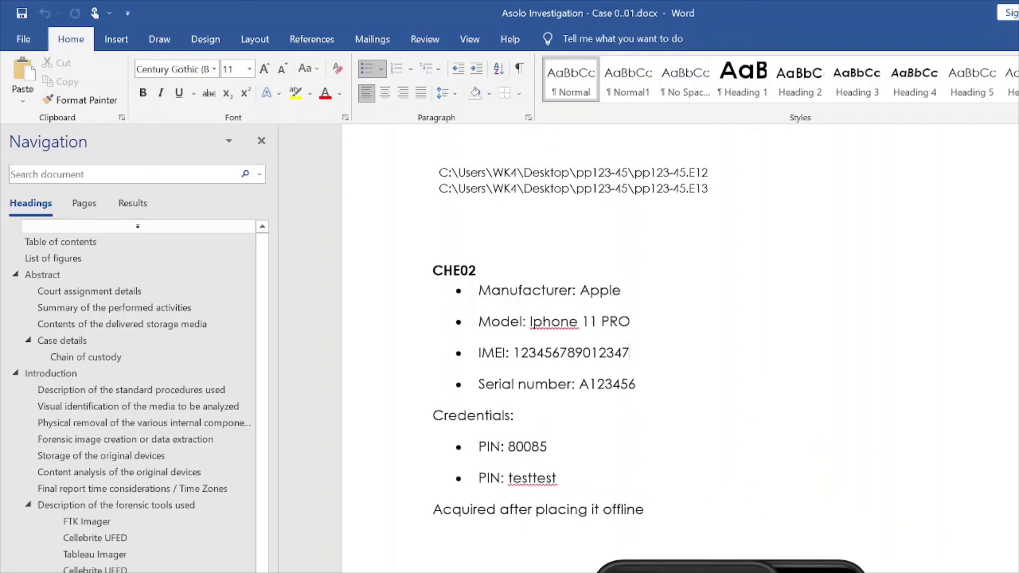
pyautogui.scroll(-3, 679, 345)
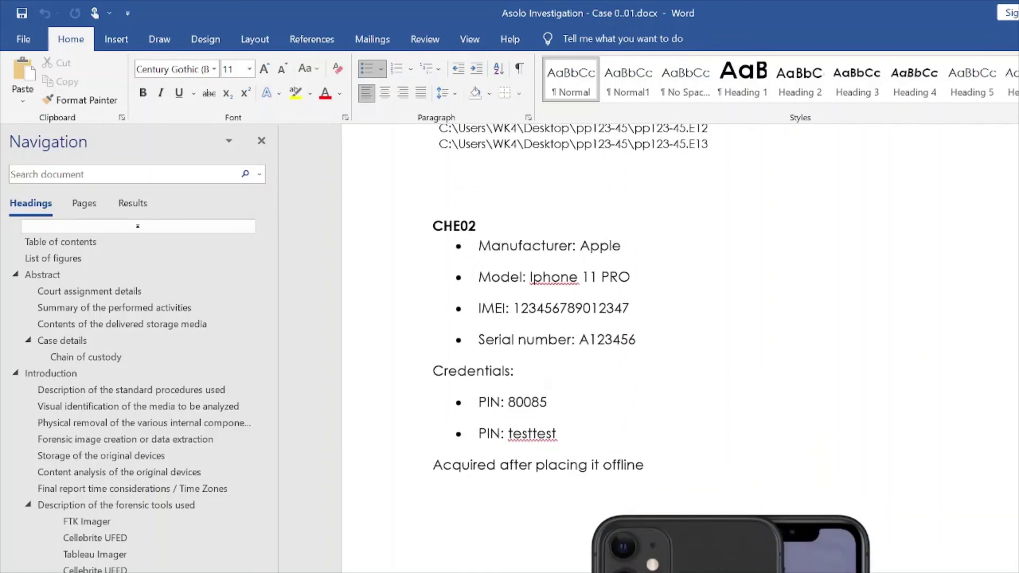
pyautogui.moveTo(433, 464); pyautogui.dragTo(603, 465)
pyautogui.scroll(-6, 613, 460)
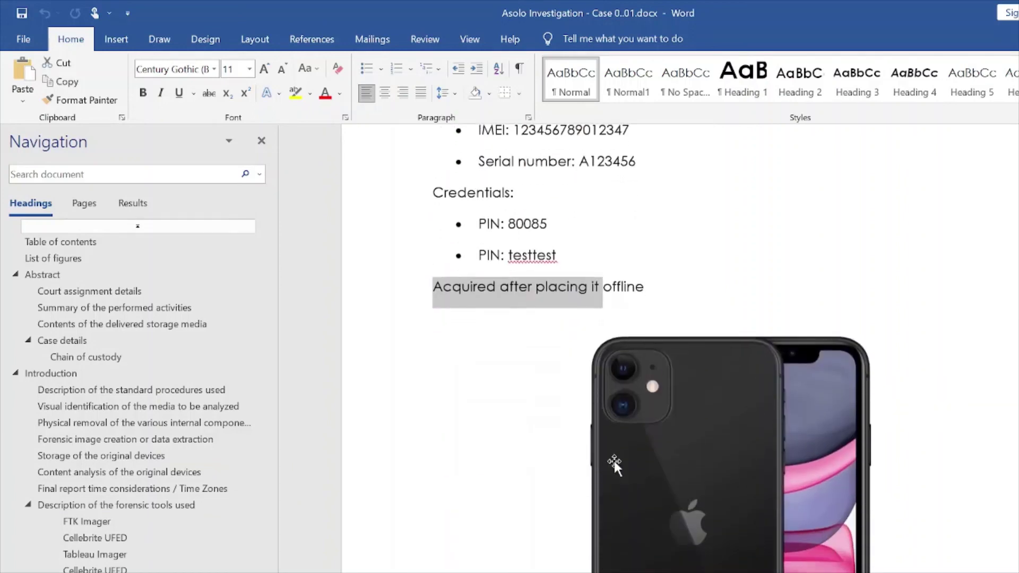
pyautogui.scroll(-15, 741, 349)
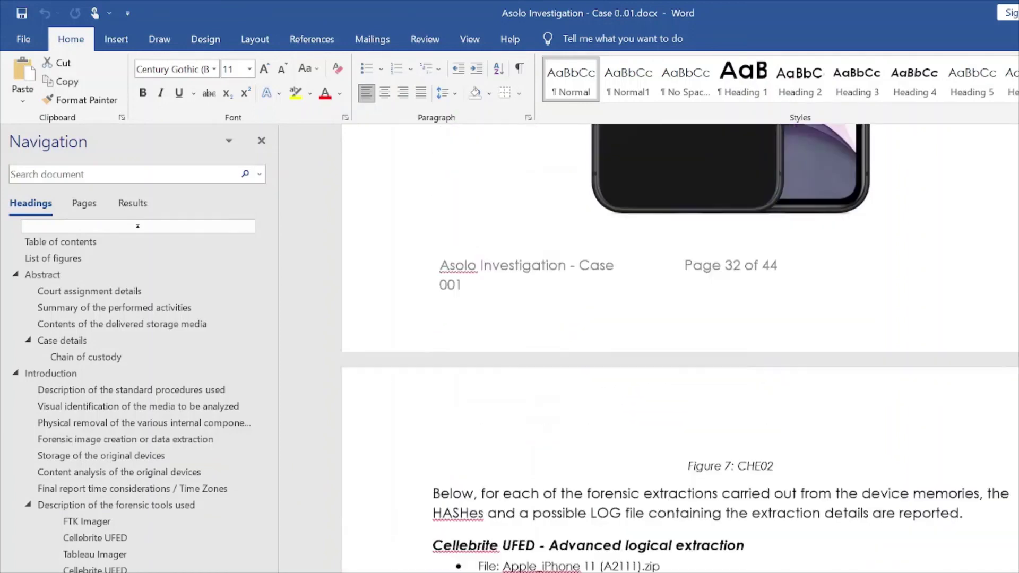
pyautogui.scroll(-15, 679, 345)
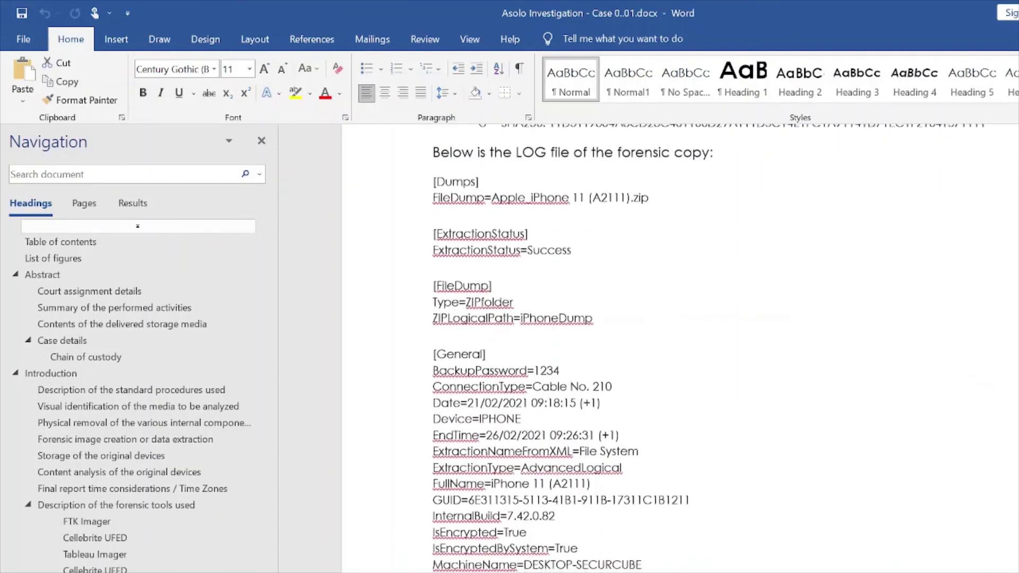
pyautogui.scroll(-15, 679, 345)
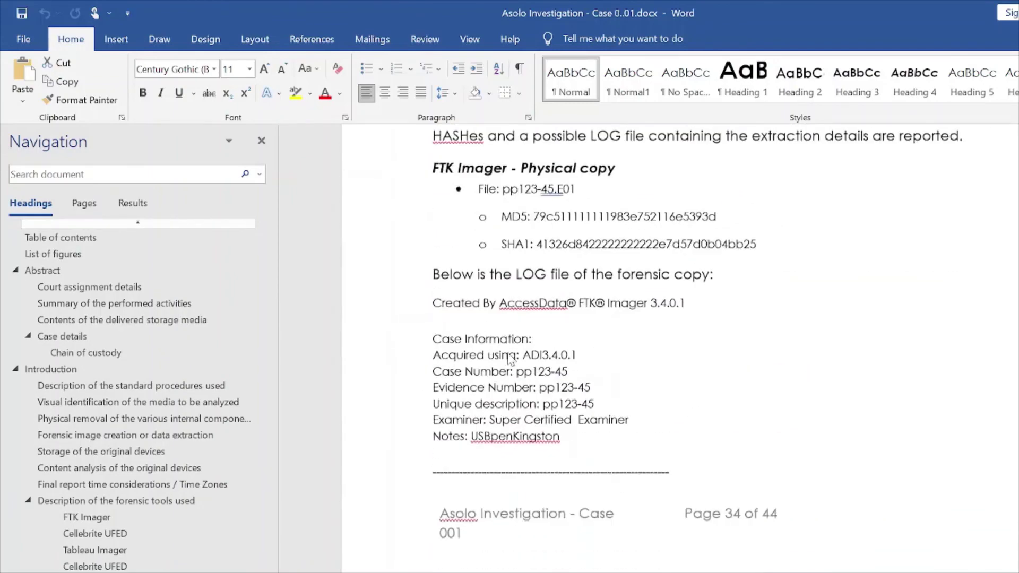
pyautogui.scroll(-15, 679, 345)
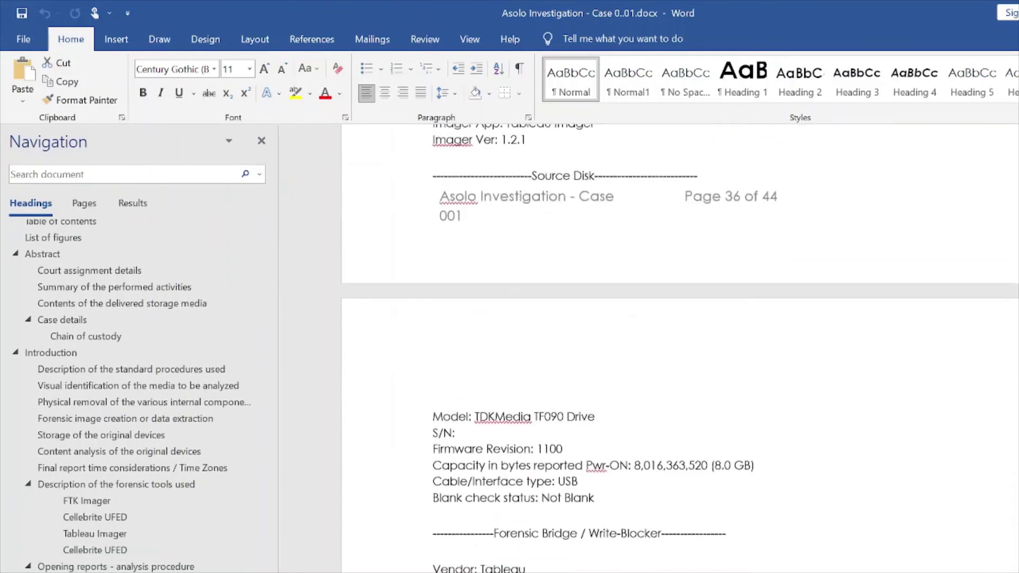
pyautogui.scroll(-15, 520, 357)
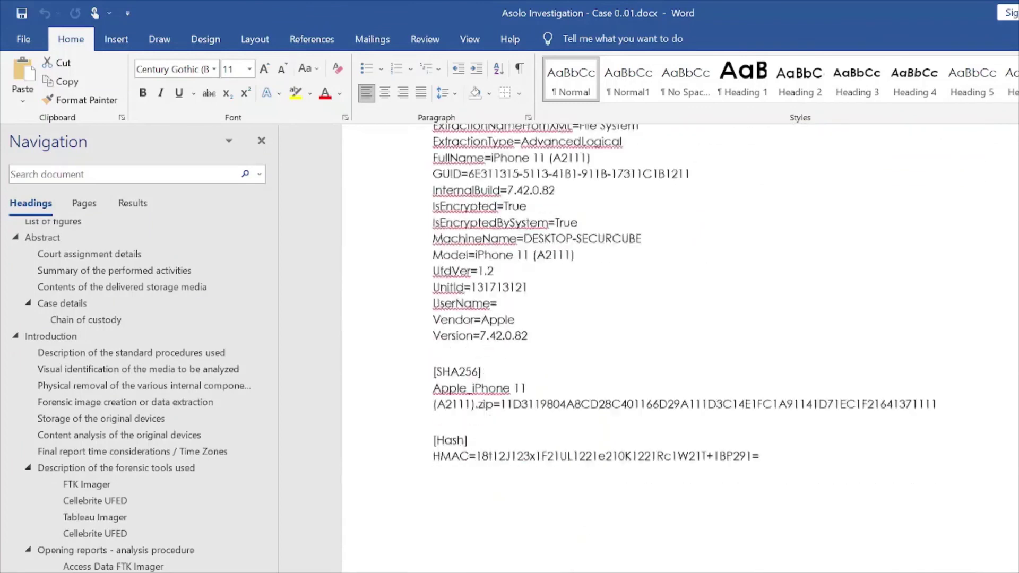
pyautogui.scroll(-1, 680, 345)
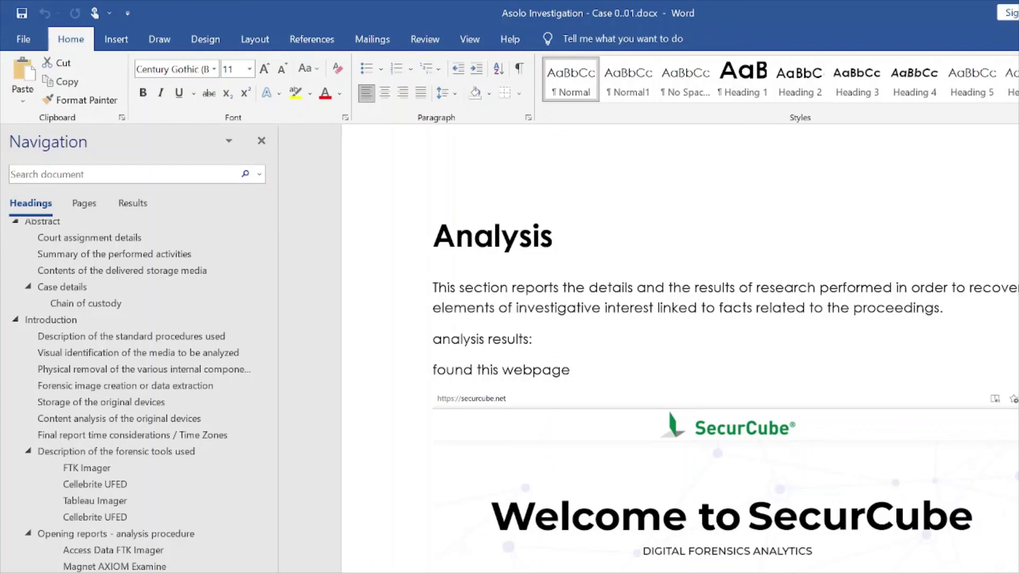
# Scroll past the SecurCube capture, Conclusions and Final notes to the end of the 44-page report
pyautogui.scroll(-15, 664, 375)
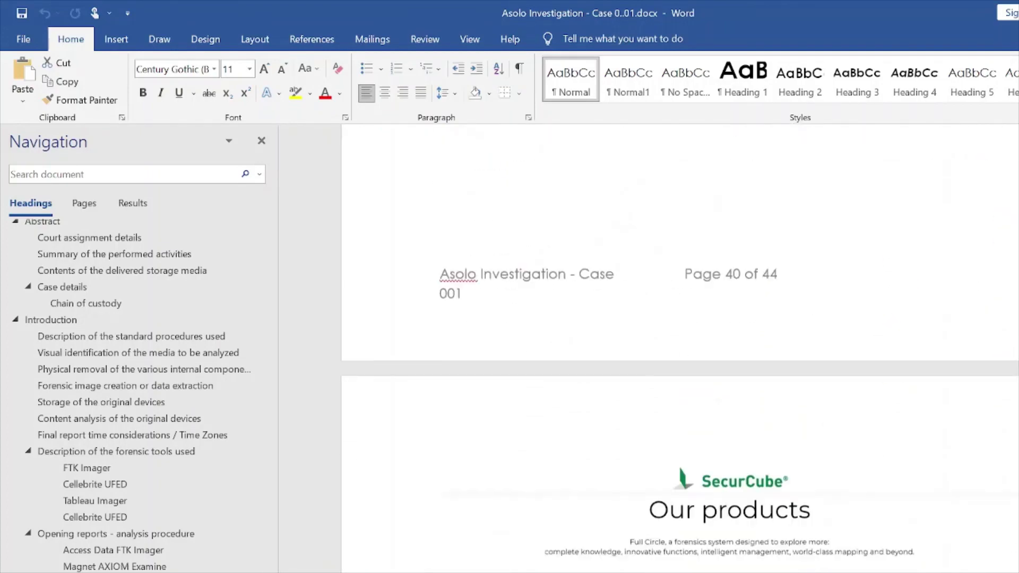
pyautogui.scroll(-15, 685, 358)
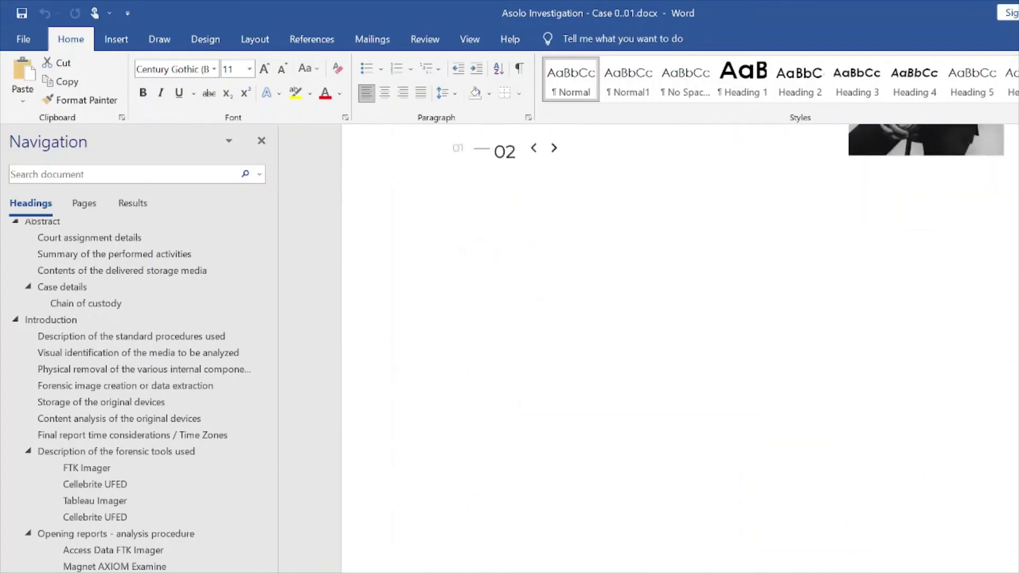
pyautogui.scroll(-15, 679, 345)
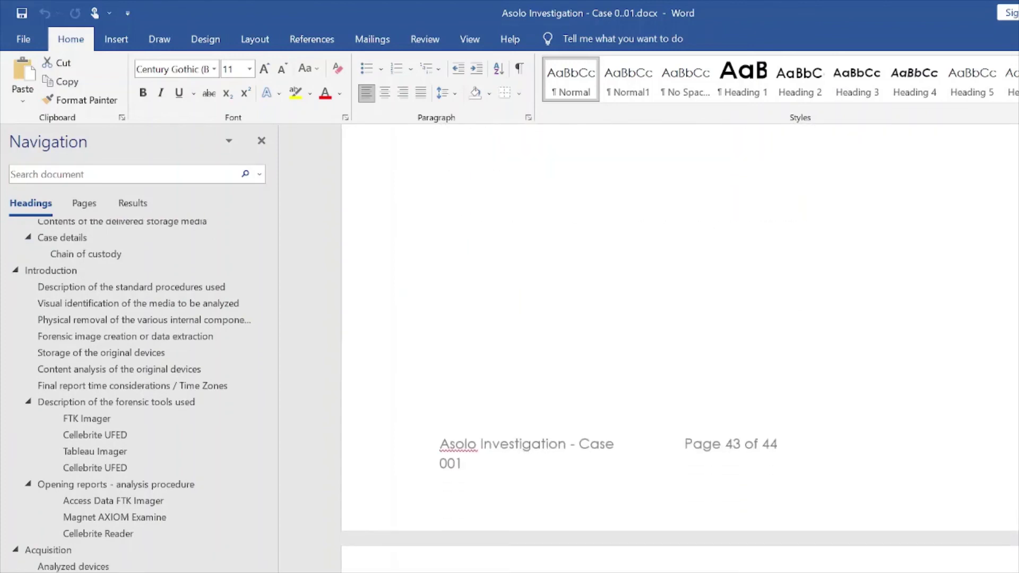
pyautogui.scroll(-4, 679, 345)
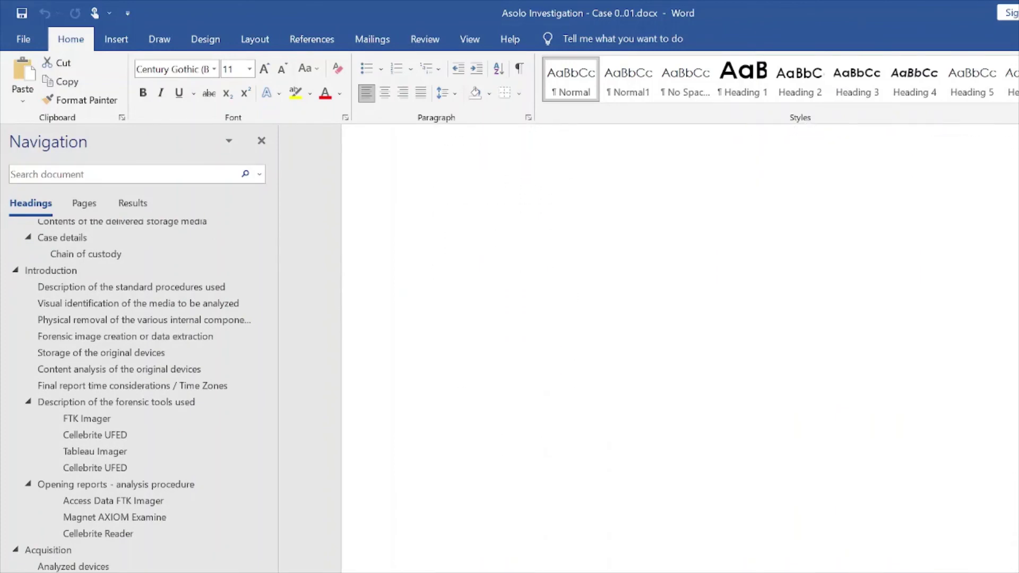